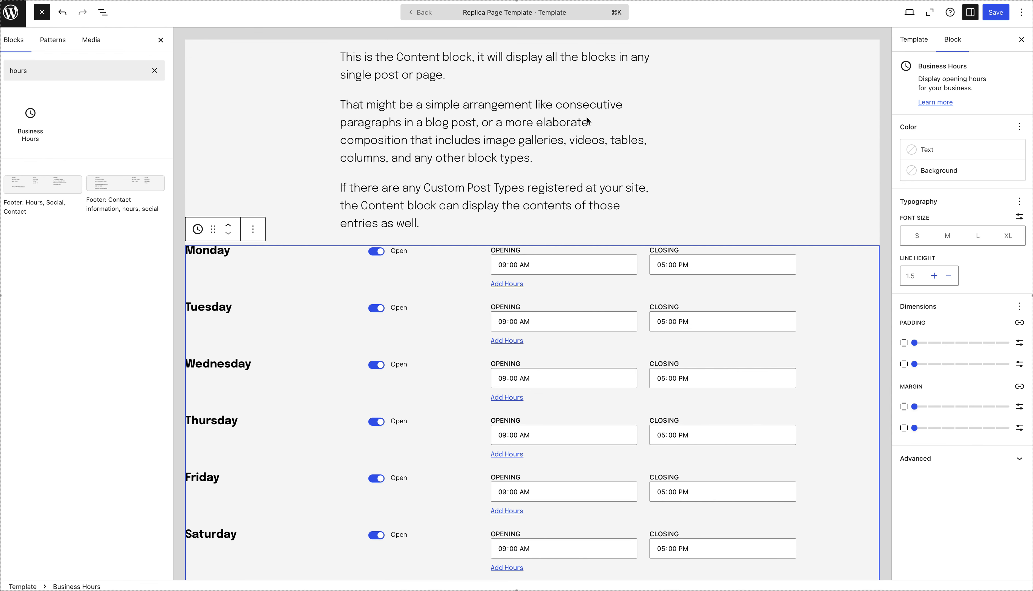
Set the closing time to 06:00 PM for Monday through Friday in the Business Hours block.
{"action": "left_click", "coordinate": [662, 265]}
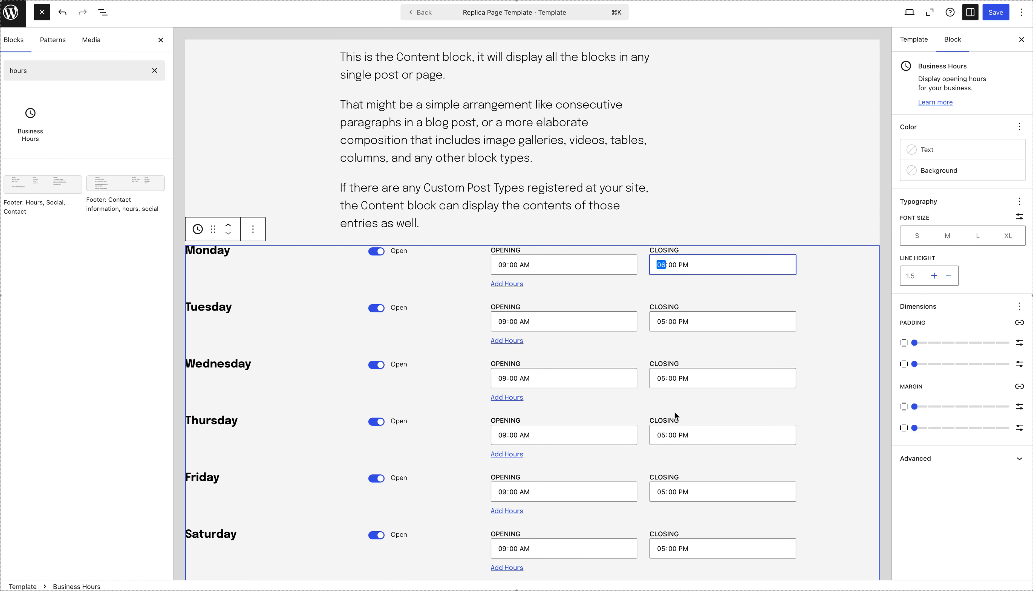
{"action": "left_click", "coordinate": [661, 322]}
{"action": "key", "text": "Up"}
{"action": "left_click", "coordinate": [661, 382]}
{"action": "key", "text": "Up"}
{"action": "left_click", "coordinate": [664, 439]}
{"action": "key", "text": "Up"}
{"action": "left_click", "coordinate": [661, 492]}
{"action": "key", "text": "Up"}
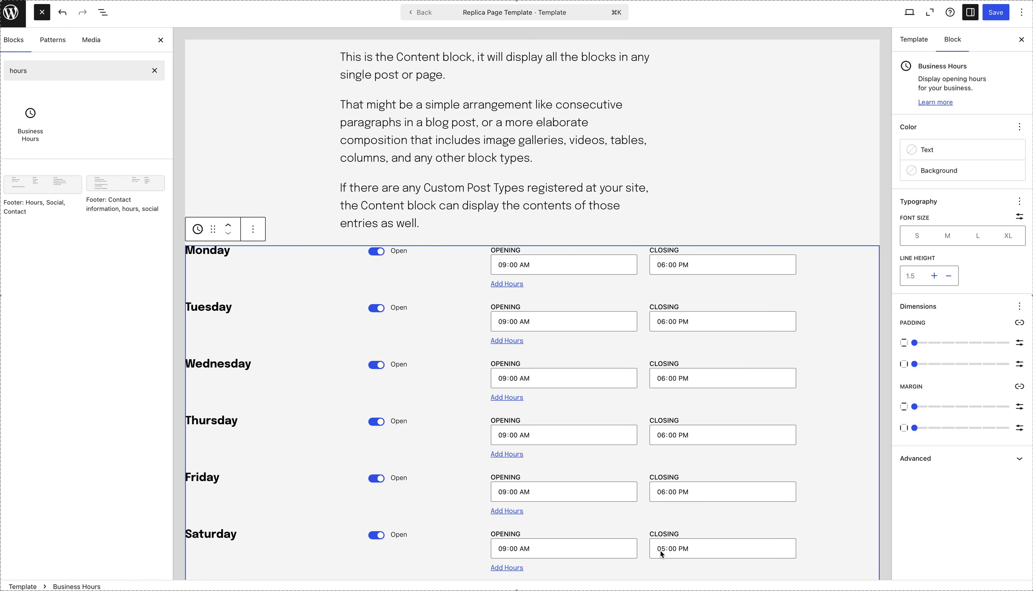
Set Saturday's closing time to 01:00 PM and leave the Business Hours block.
{"action": "left_click", "coordinate": [660, 550]}
{"action": "scroll", "coordinate": [672, 533], "scroll_direction": "down", "scroll_amount": 1}
{"action": "key", "text": "Up"}
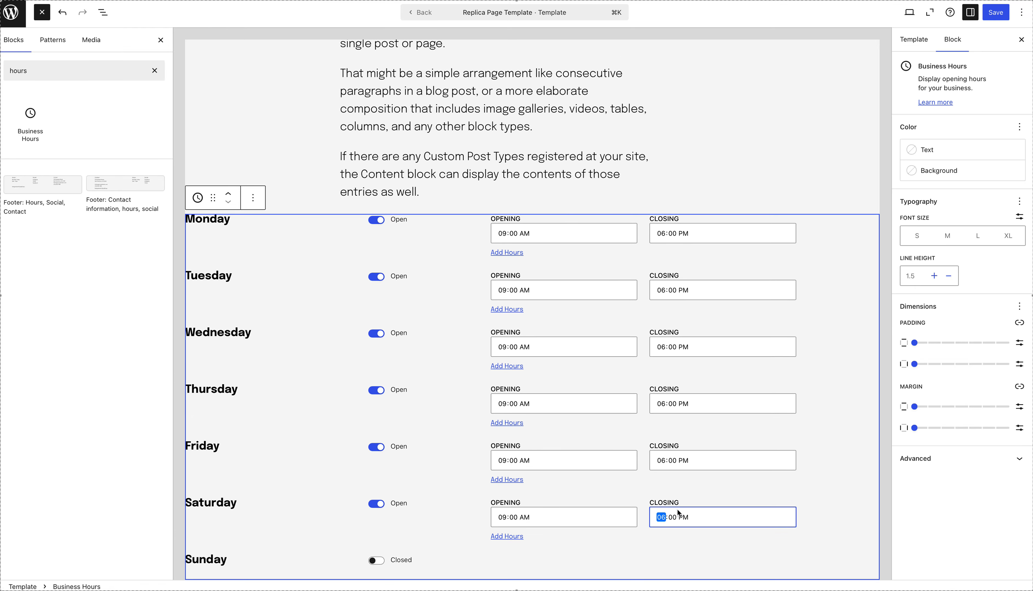
{"action": "type", "text": "1"}
{"action": "left_click", "coordinate": [700, 166]}
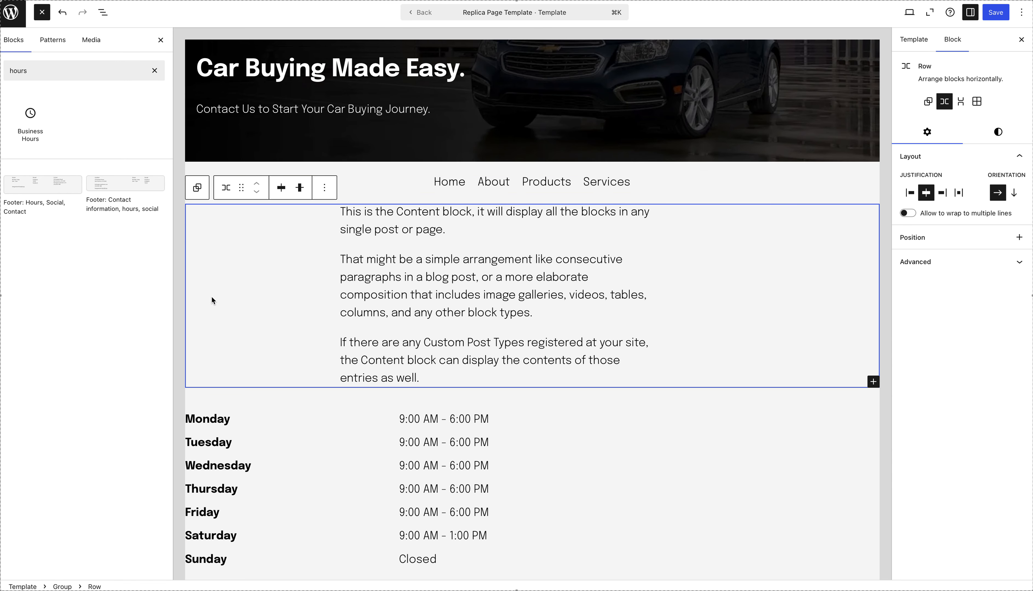
Find the Heading block by searching for "head" and insert it above the business hours.
{"action": "left_click", "coordinate": [42, 70]}
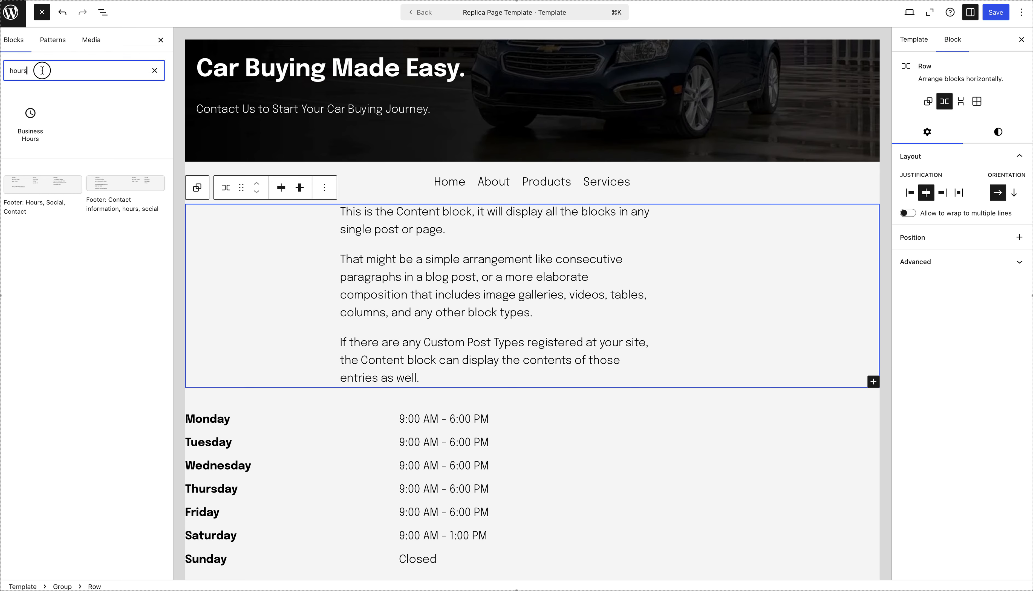
{"action": "double_click", "coordinate": [43, 70]}
{"action": "type", "text": "head"}
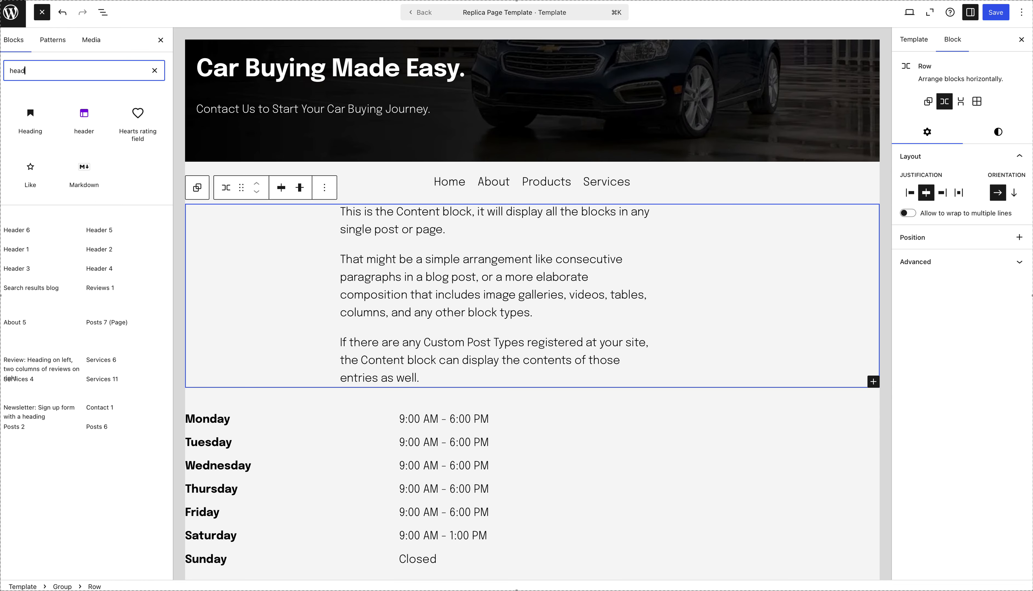
{"action": "left_click_drag", "start_coordinate": [30, 119], "coordinate": [227, 410]}
{"action": "left_click", "coordinate": [218, 413]}
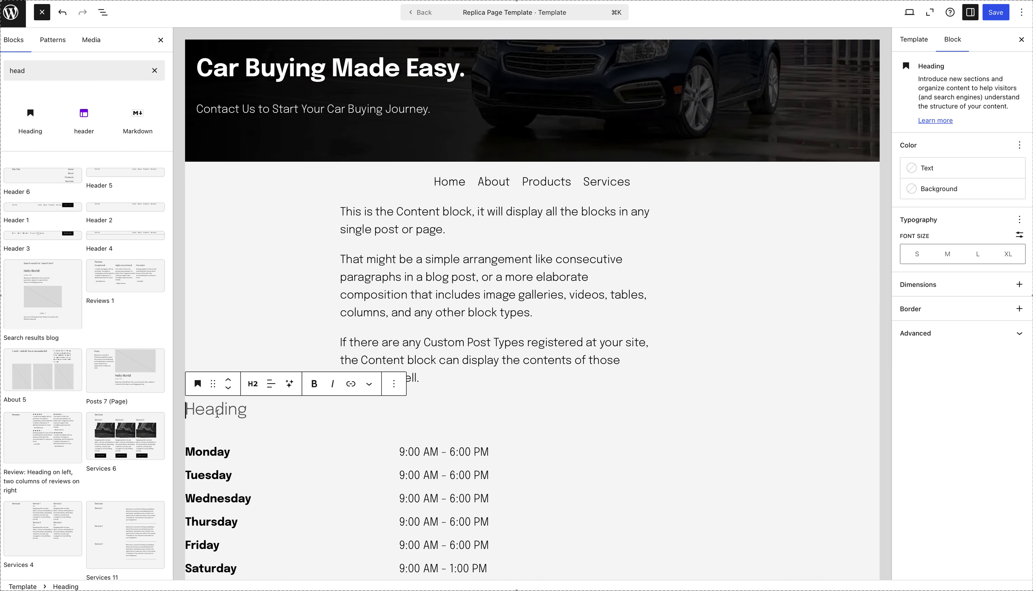
Enter "Hours of Operation" as the text of the new heading.
{"action": "type", "text": "Hours"}
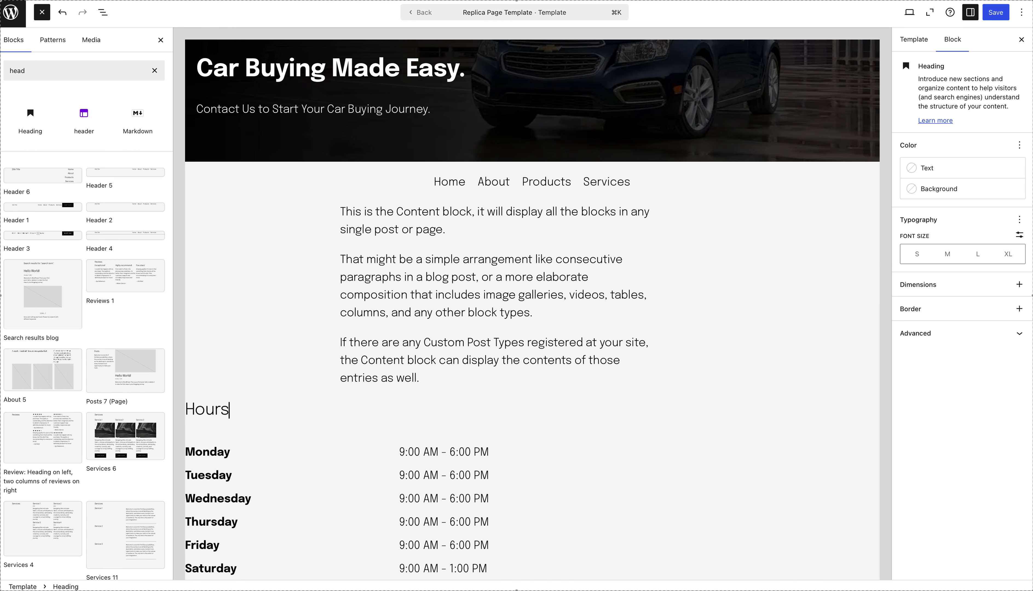
{"action": "type", "text": " of Operation"}
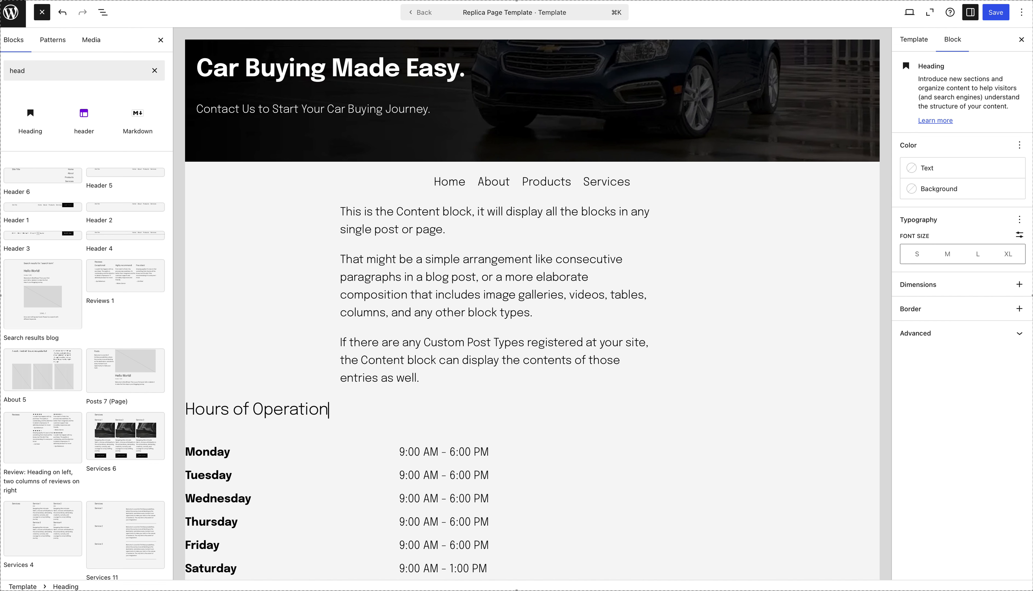
{"action": "key", "text": "super+a"}
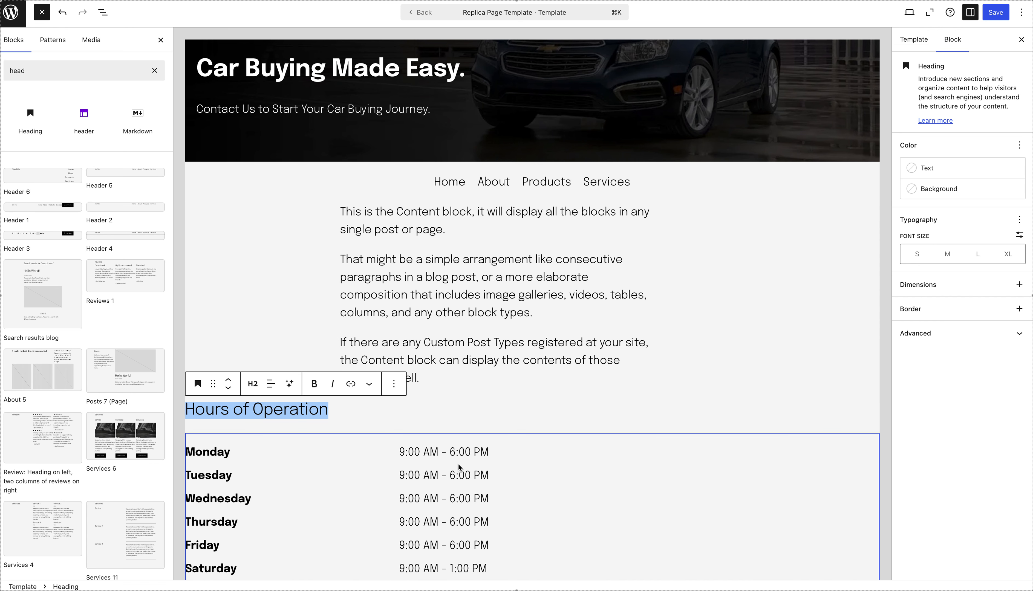
Narrow the spacer beside the page content to a fixed width of 40 px.
{"action": "left_click", "coordinate": [369, 408]}
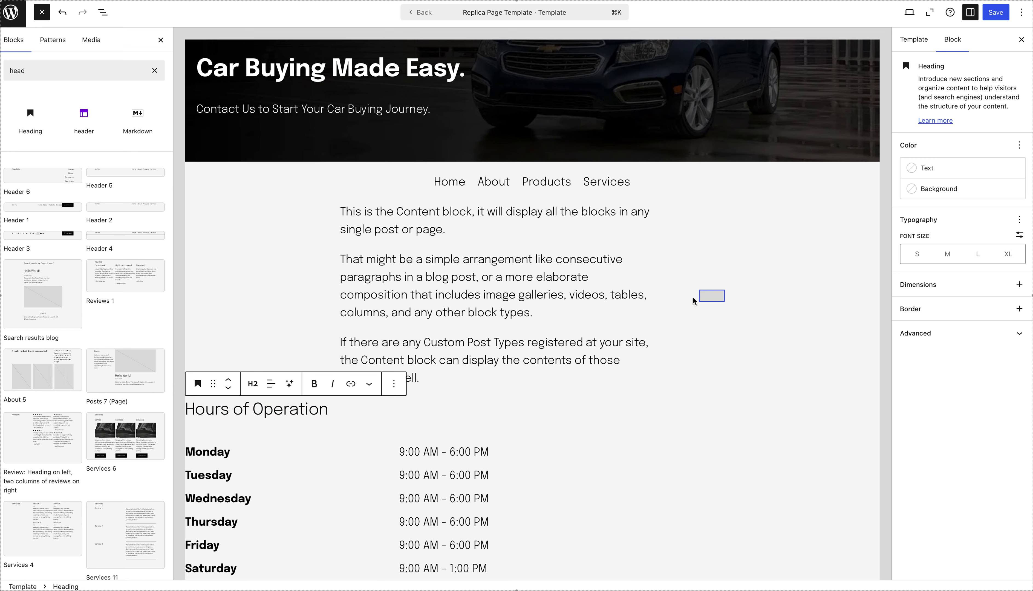
{"action": "left_click", "coordinate": [711, 297]}
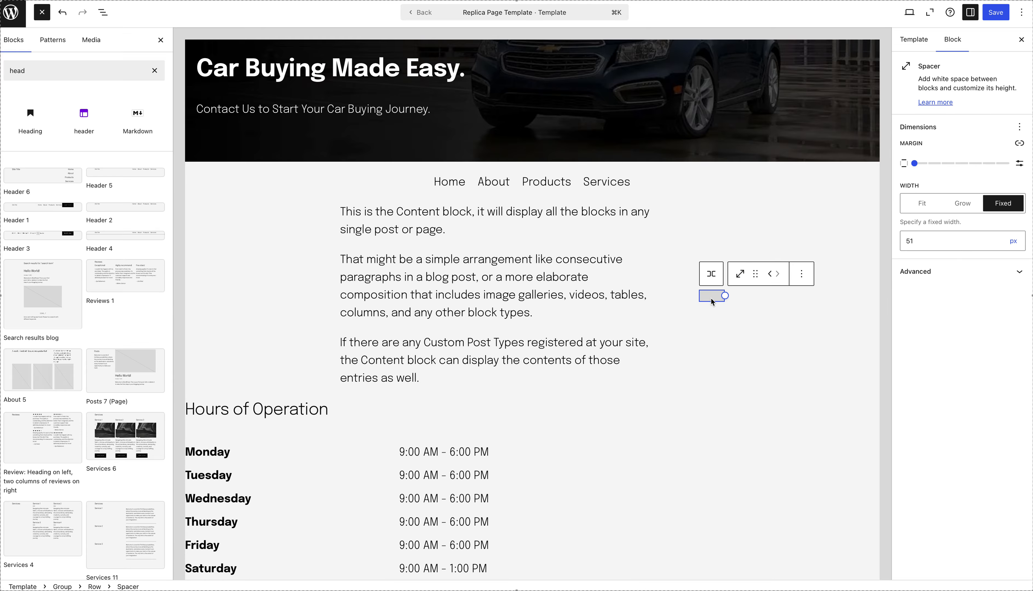
{"action": "left_click_drag", "start_coordinate": [711, 298], "coordinate": [689, 305]}
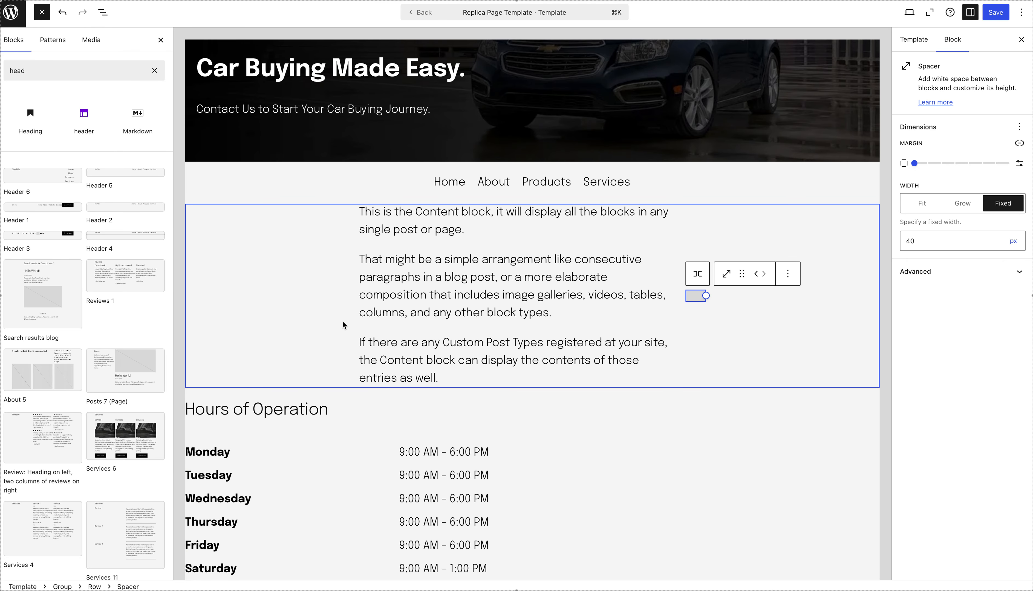
Group the "Hours of Operation" heading with the business hours and move the group into the row beside the page content.
{"action": "left_click", "coordinate": [283, 411]}
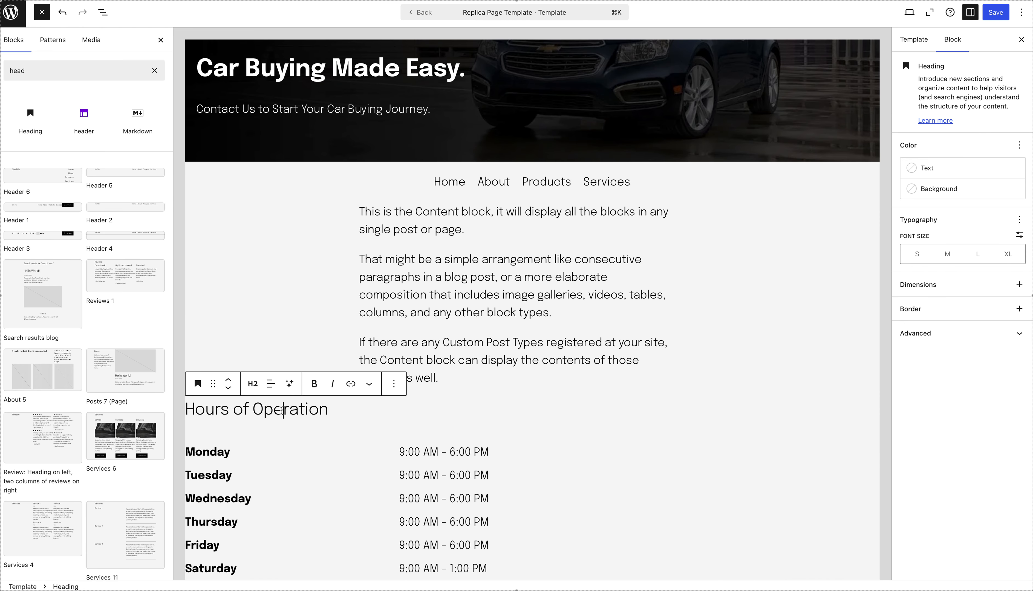
{"action": "left_click", "coordinate": [257, 474], "text": "shift"}
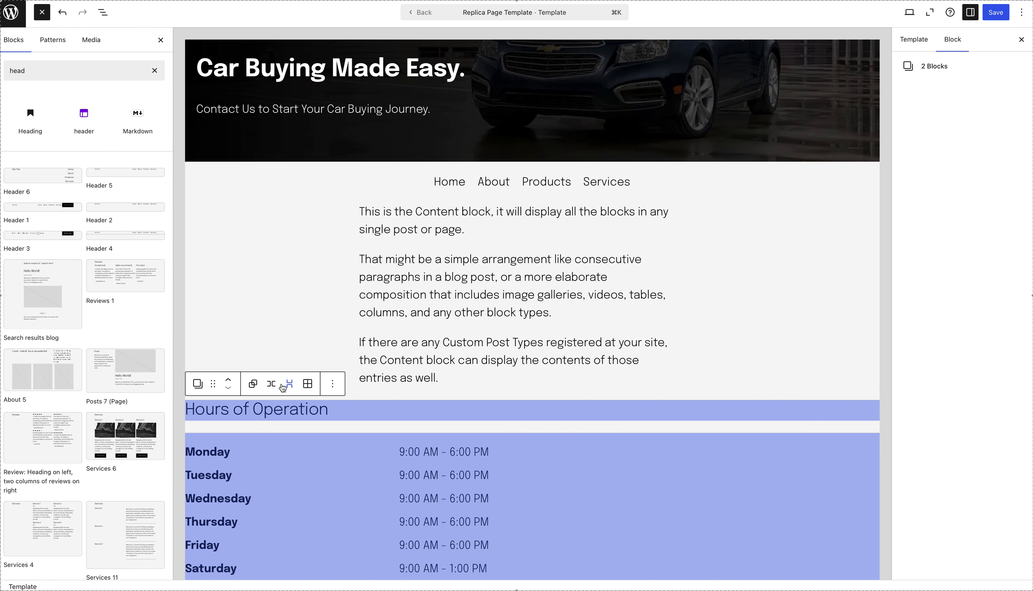
{"action": "left_click", "coordinate": [256, 390]}
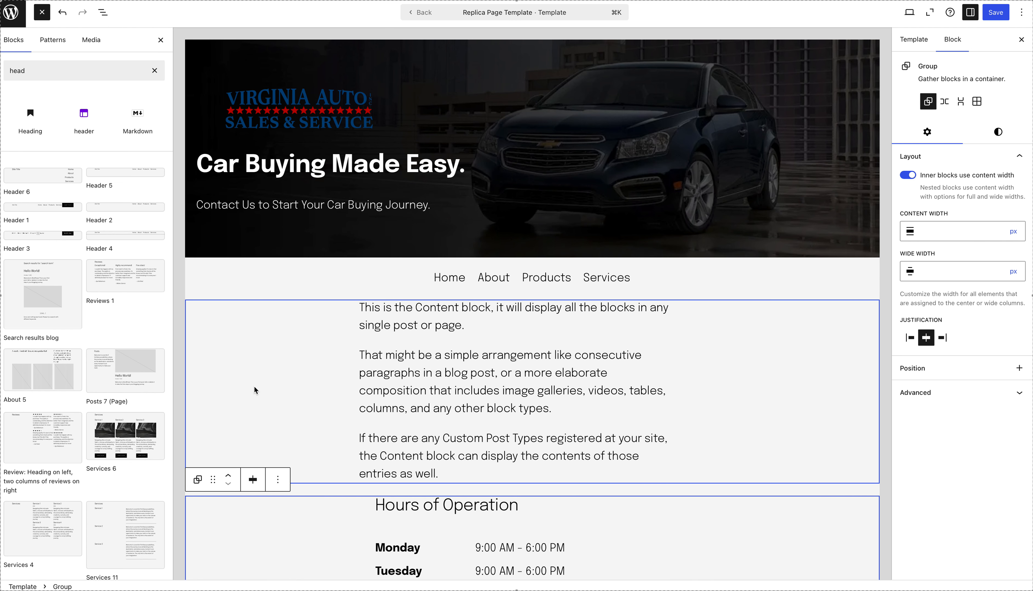
{"action": "scroll", "coordinate": [255, 387], "scroll_direction": "down", "scroll_amount": 5}
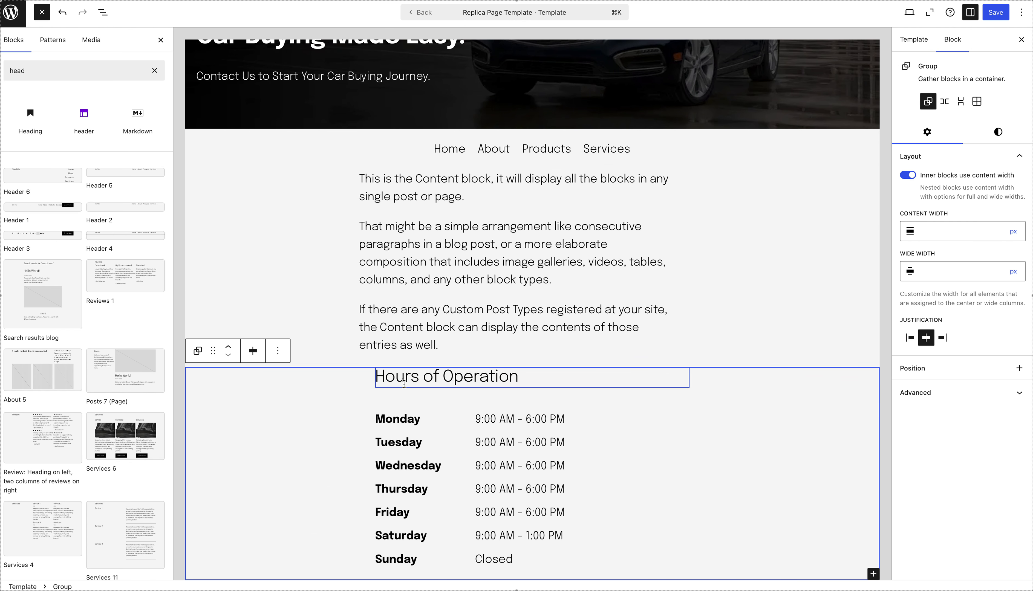
{"action": "left_click_drag", "start_coordinate": [212, 351], "coordinate": [736, 263]}
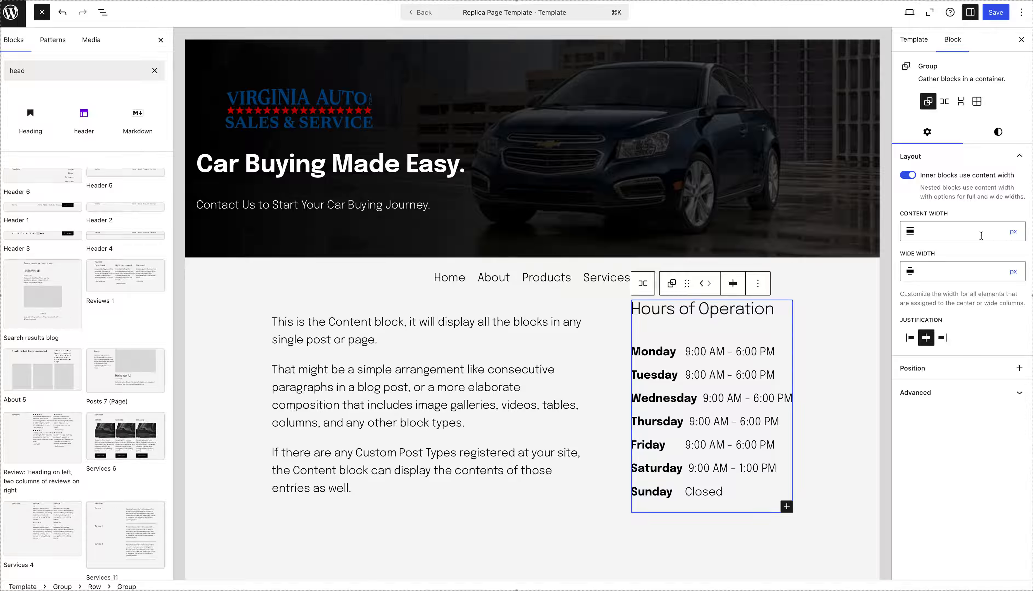
{"action": "left_click", "coordinate": [1011, 240]}
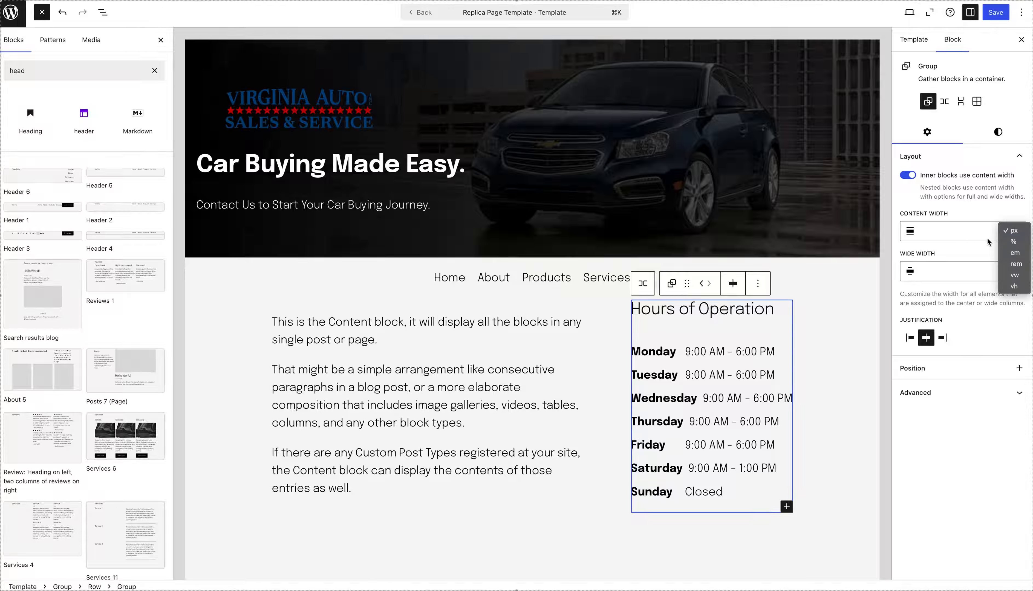
{"action": "left_click", "coordinate": [954, 274]}
{"action": "left_click", "coordinate": [1008, 276]}
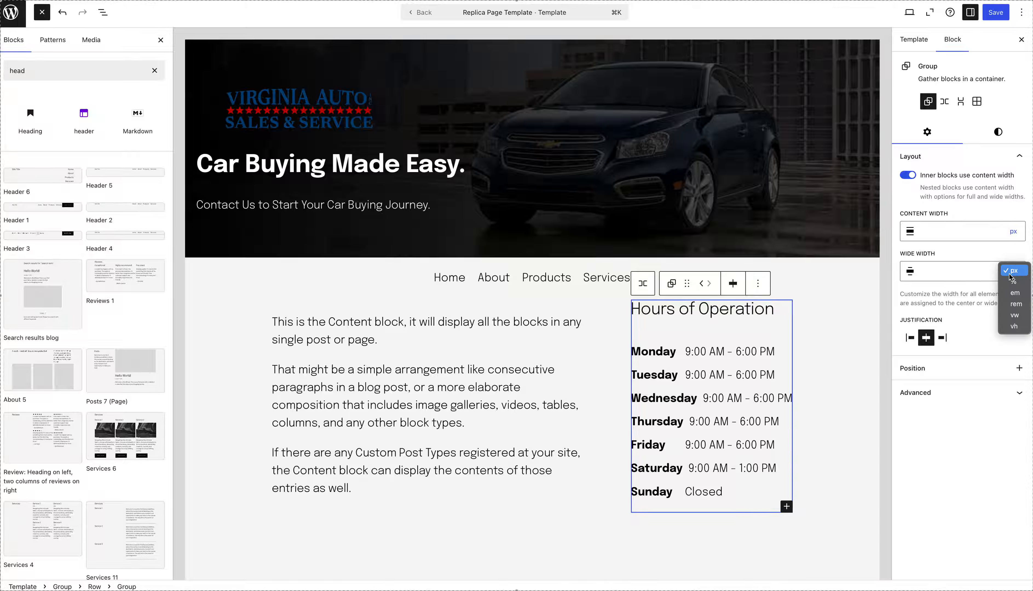
Try the black Primary theme color as the hours group's background, and undo it.
{"action": "left_click", "coordinate": [998, 133]}
{"action": "left_click", "coordinate": [997, 134]}
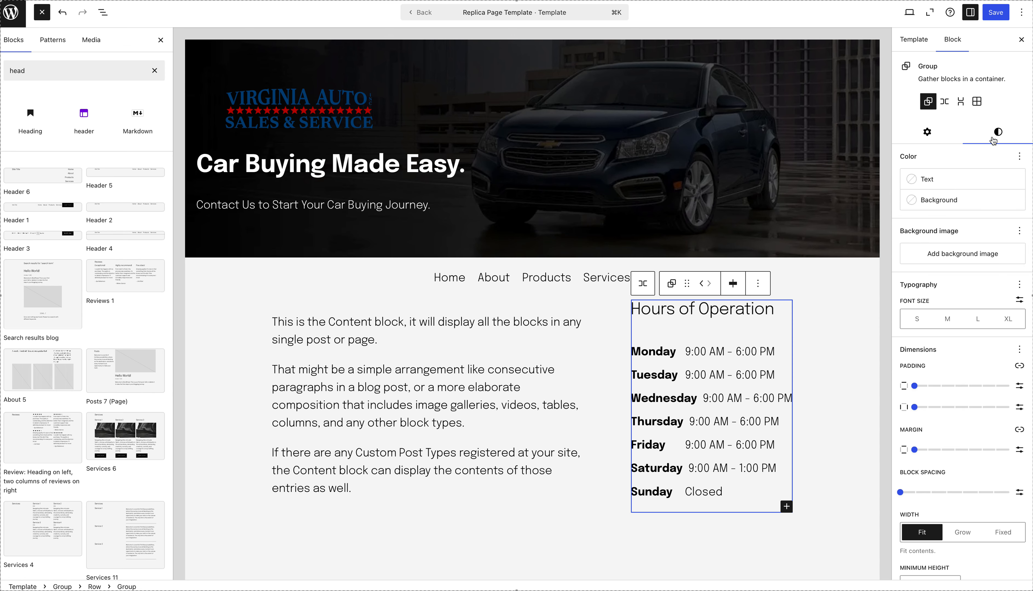
{"action": "left_click", "coordinate": [966, 207]}
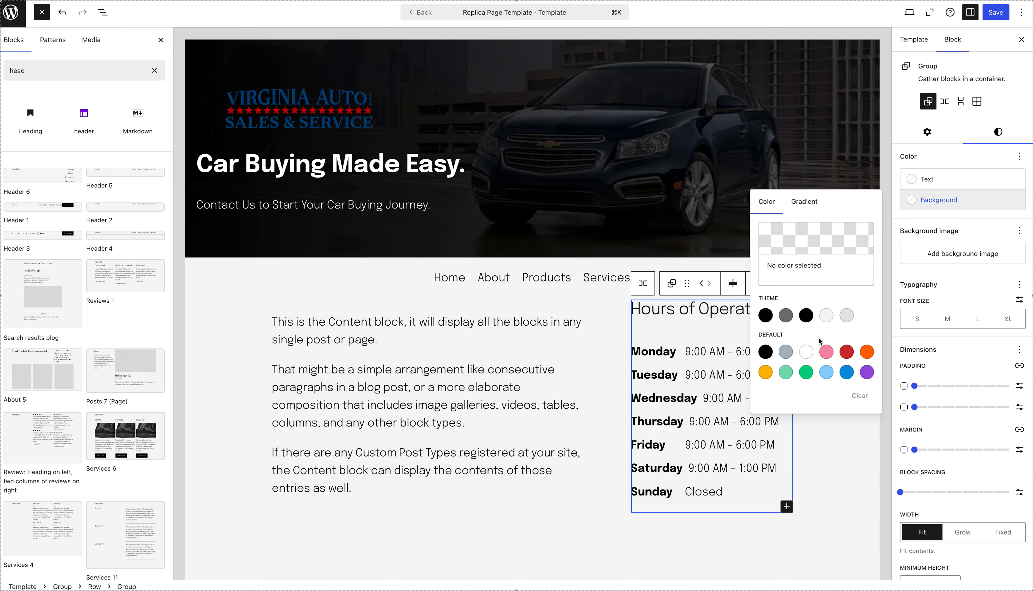
{"action": "left_click", "coordinate": [806, 315]}
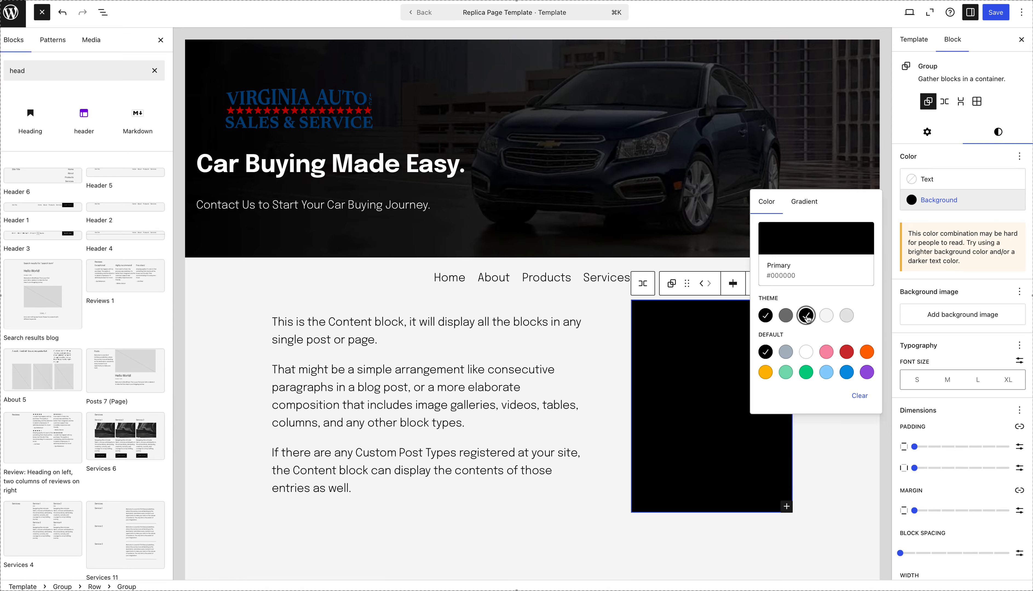
{"action": "key", "text": "ctrl+z"}
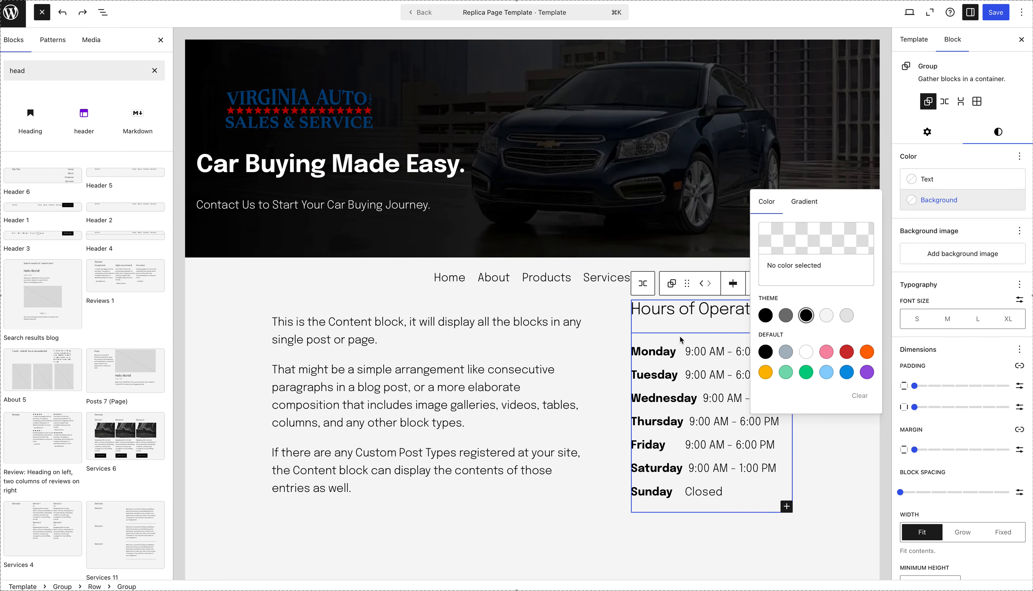
Set the background of the row holding the content and hours to the light gray Tertiary theme color, #E6E6E6.
{"action": "left_click", "coordinate": [611, 318]}
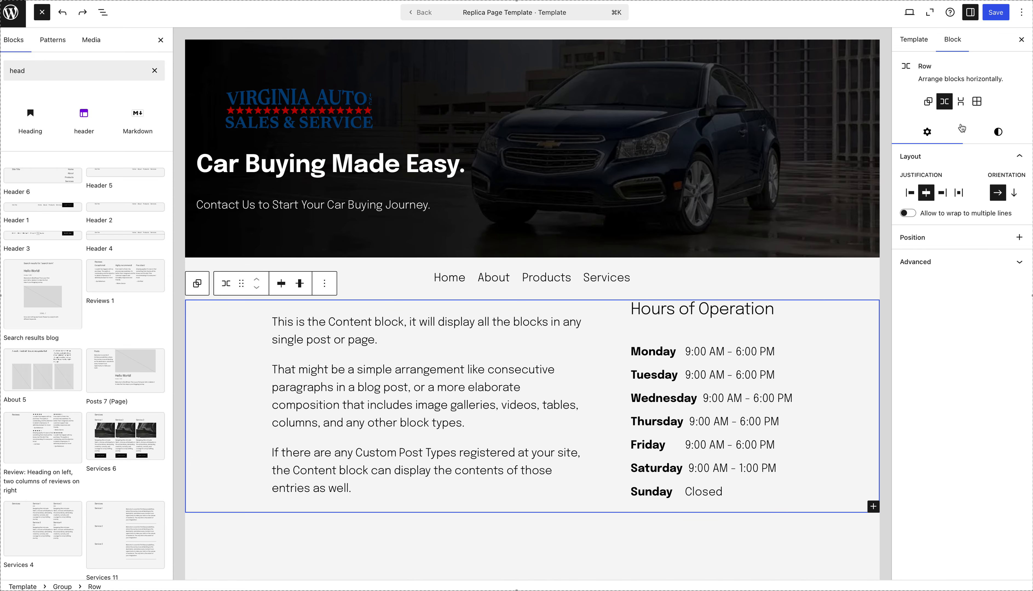
{"action": "left_click", "coordinate": [998, 132]}
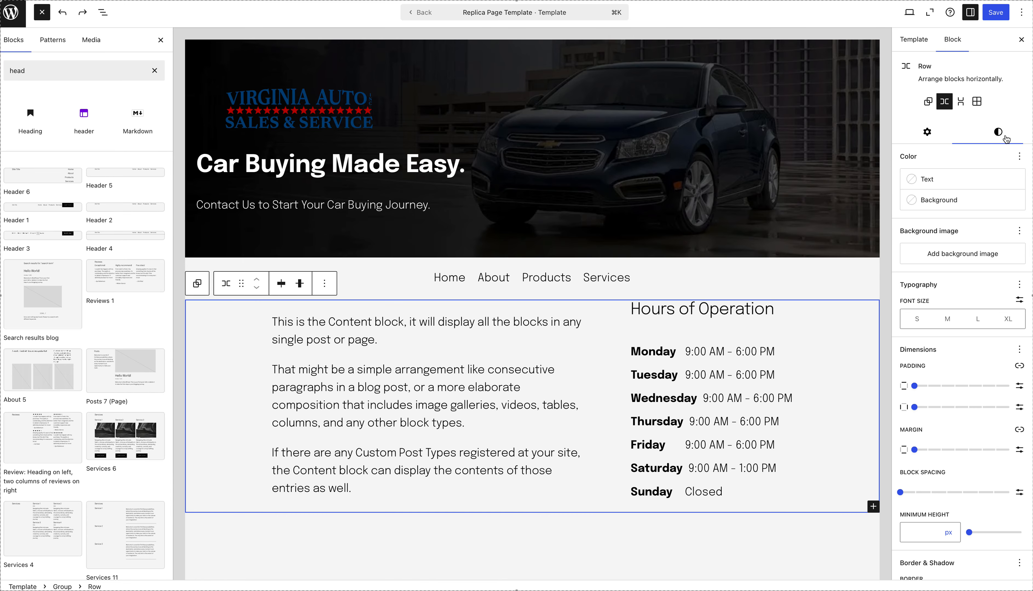
{"action": "left_click", "coordinate": [959, 202]}
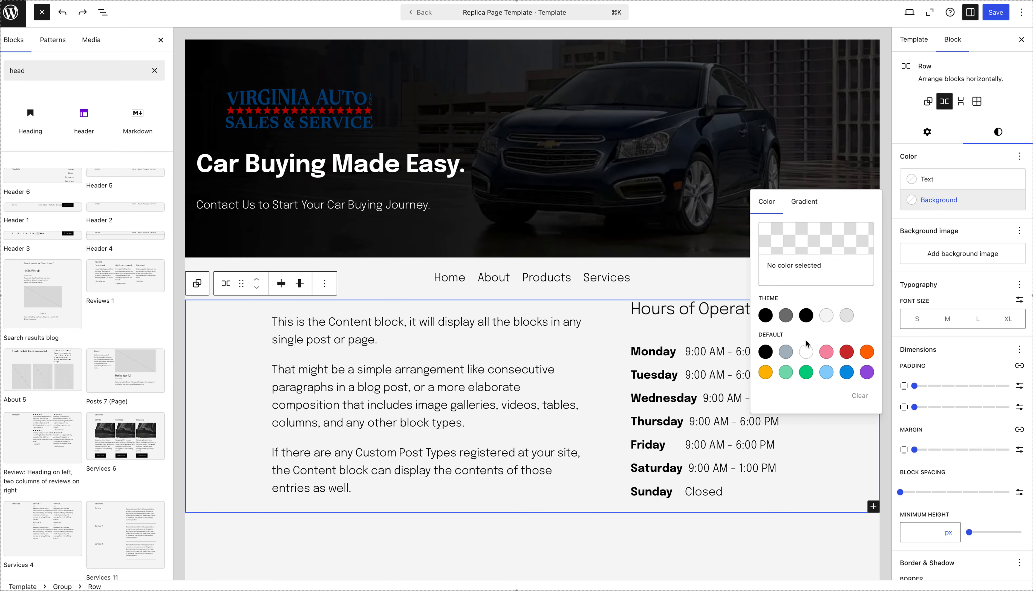
{"action": "left_click", "coordinate": [848, 316]}
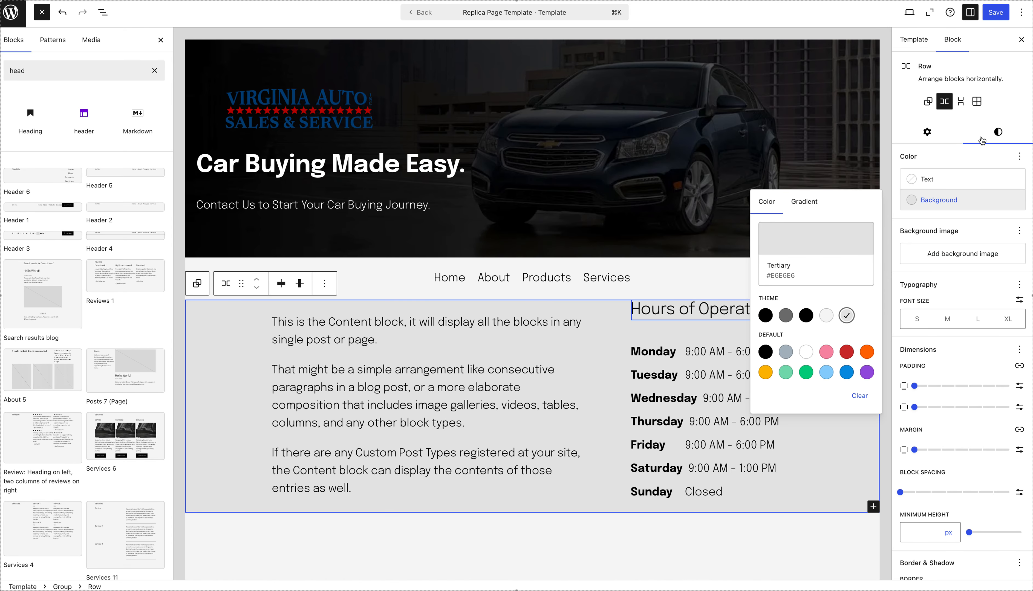
Try transforming the row into a vertical Stack, and undo the transformation.
{"action": "left_click", "coordinate": [927, 132]}
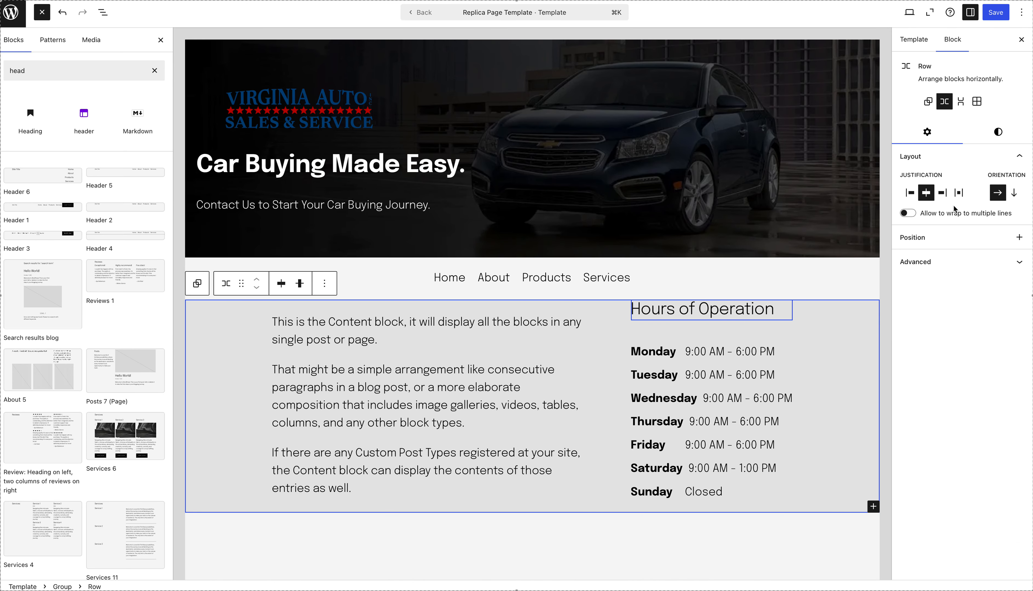
{"action": "left_click", "coordinate": [975, 263]}
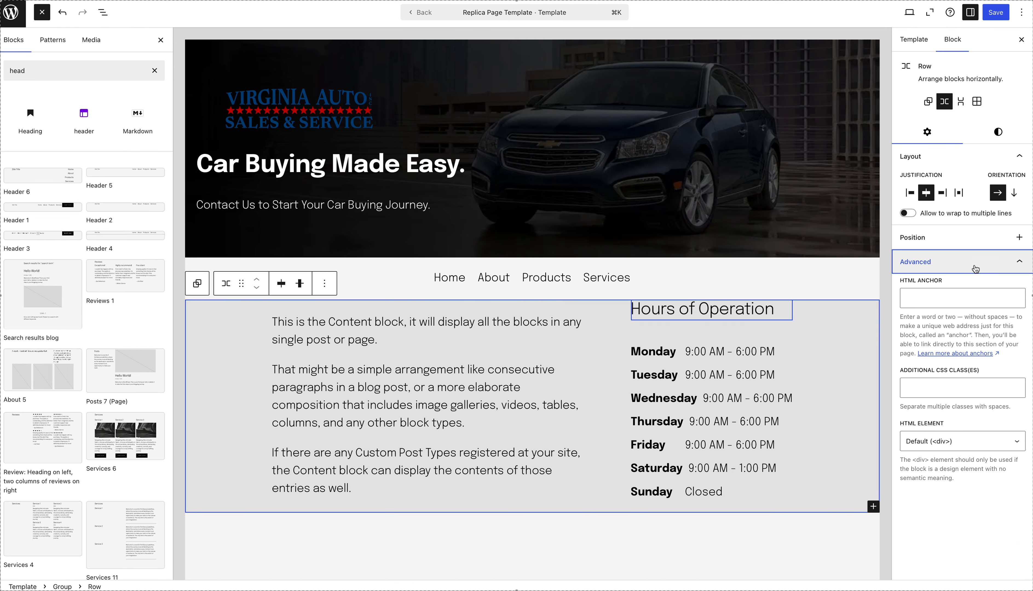
{"action": "left_click", "coordinate": [1019, 237]}
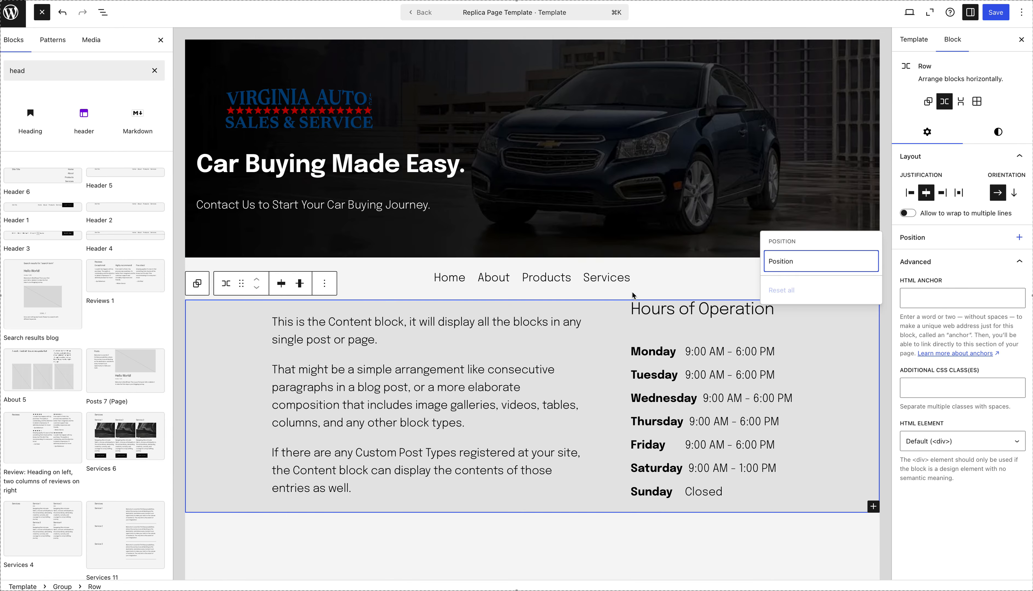
{"action": "left_click", "coordinate": [961, 107]}
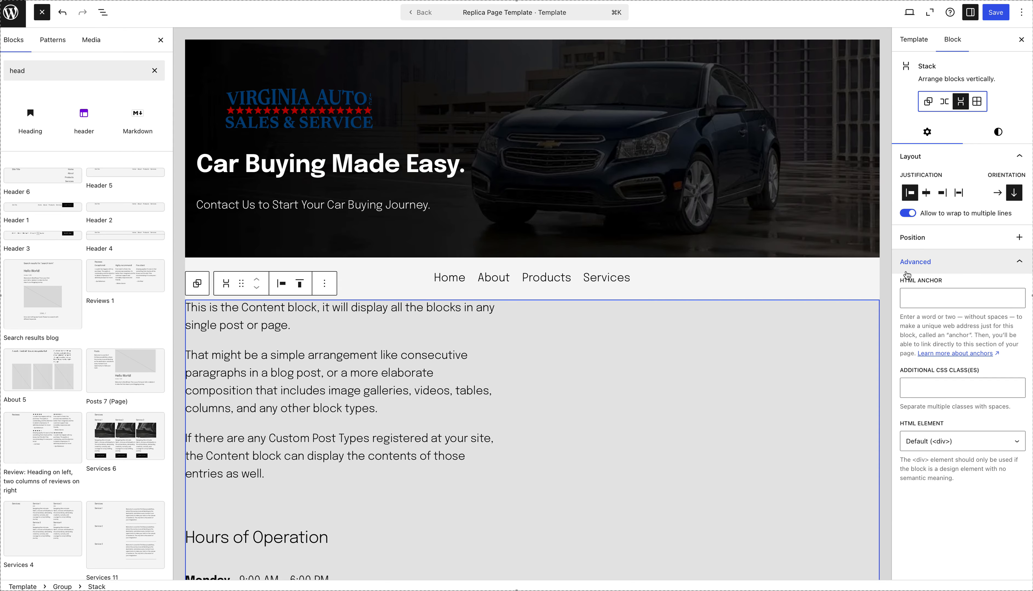
{"action": "key", "text": "super+z"}
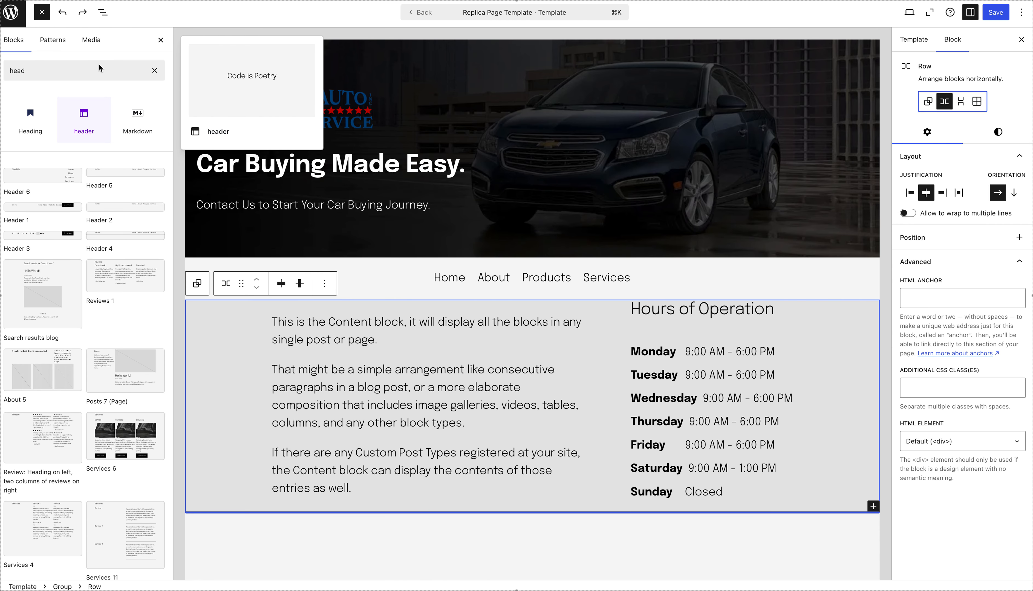
Search the blocks for "spacer" and insert a Spacer above the "Hours of Operation" heading inside its group.
{"action": "left_click", "coordinate": [79, 72]}
{"action": "key", "text": "super+a"}
{"action": "key", "text": "BackSpace"}
{"action": "type", "text": "spacer"}
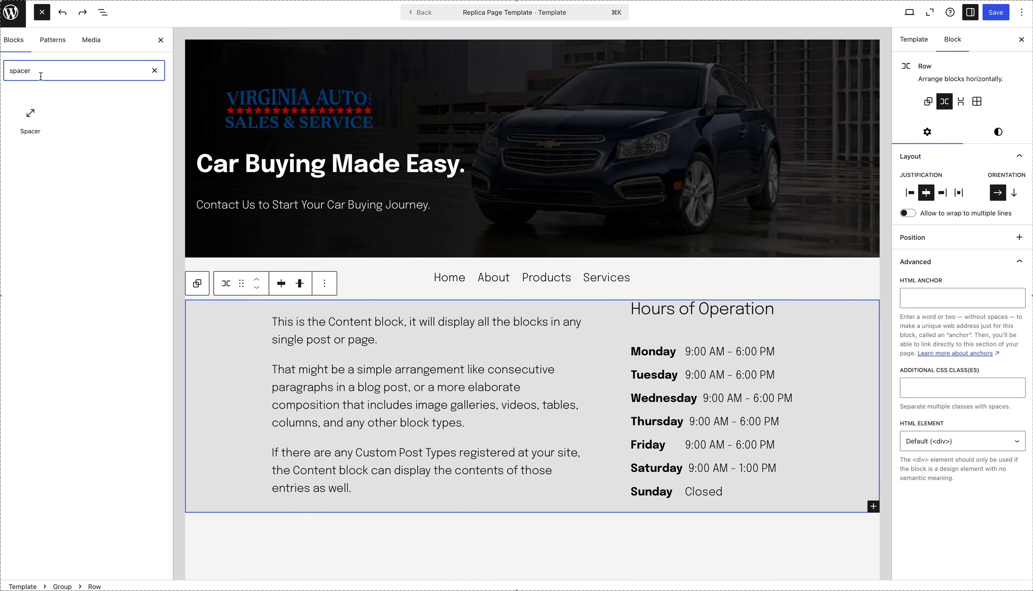
{"action": "left_click_drag", "start_coordinate": [30, 119], "coordinate": [688, 310]}
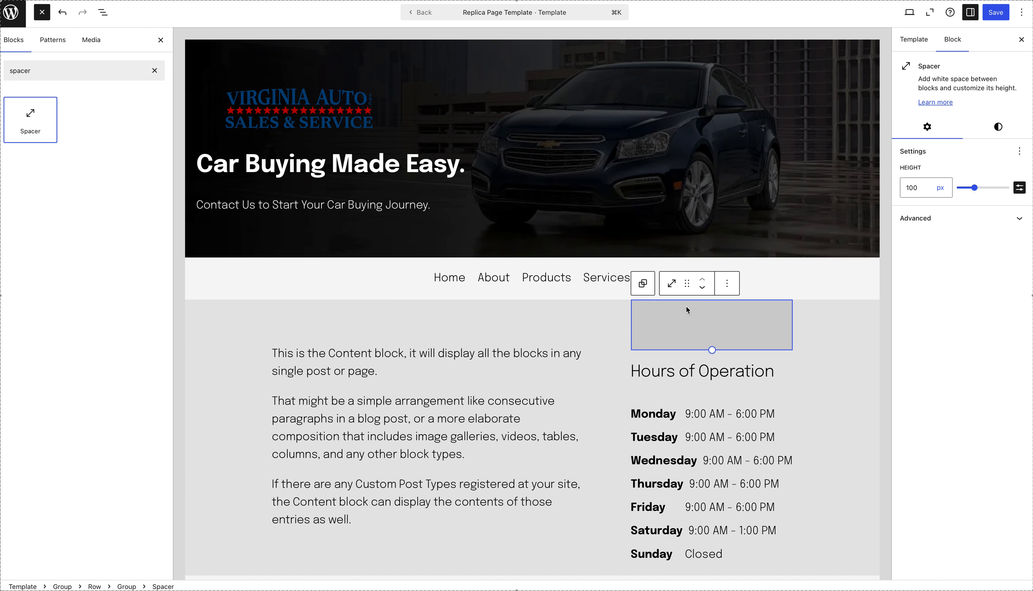
Reduce the spacer above the "Hours of Operation" heading to 20 px and add a second 20 px spacer below the Sunday hours.
{"action": "left_click_drag", "start_coordinate": [708, 350], "coordinate": [708, 309]}
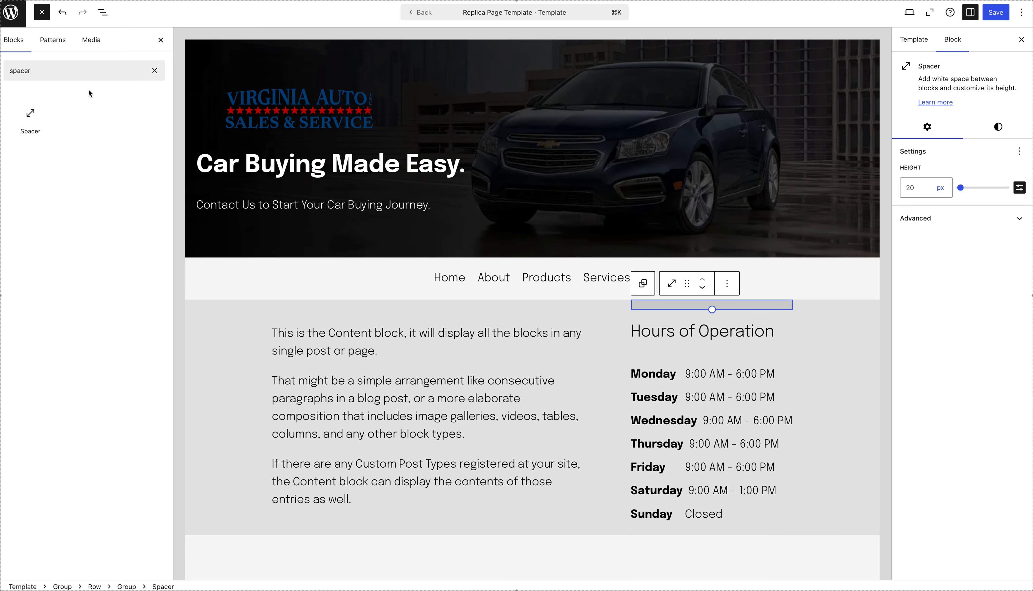
{"action": "left_click_drag", "start_coordinate": [30, 119], "coordinate": [707, 531]}
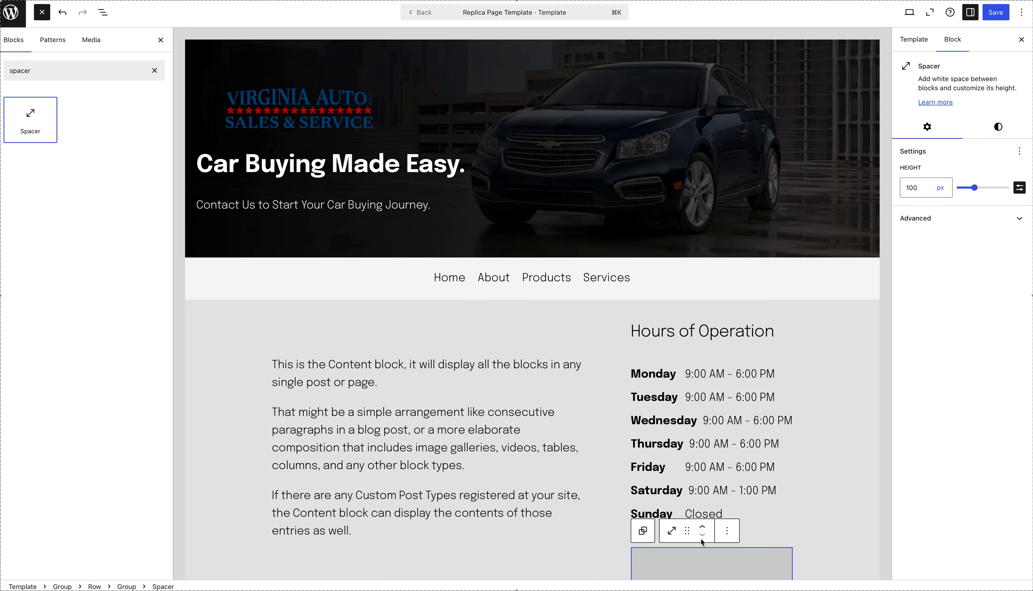
{"action": "scroll", "coordinate": [705, 533], "scroll_direction": "down", "scroll_amount": 1}
{"action": "double_click", "coordinate": [917, 188]}
{"action": "type", "text": "0"}
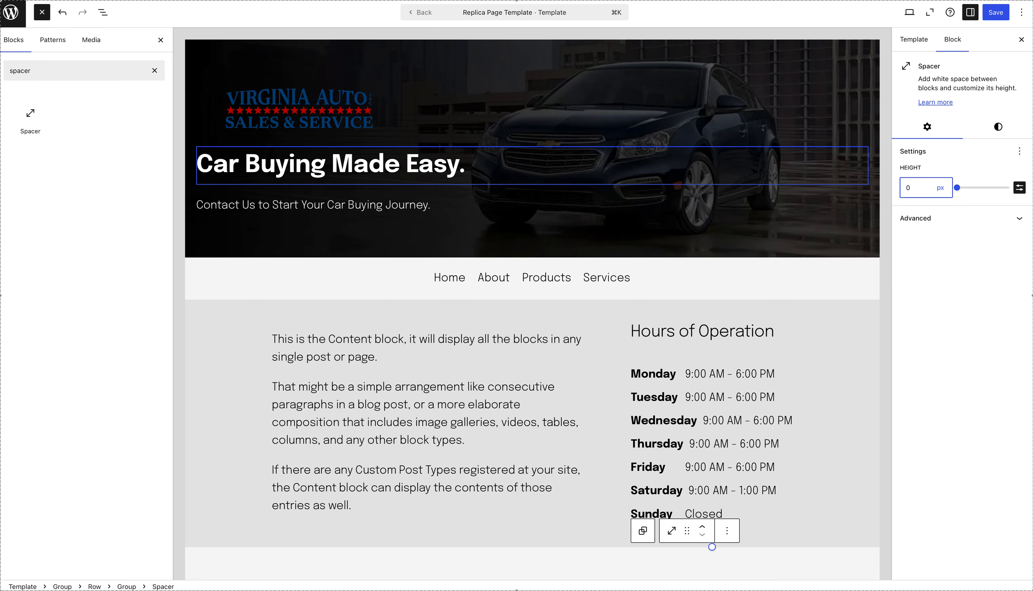
{"action": "type", "text": "20"}
{"action": "key", "text": "Tab"}
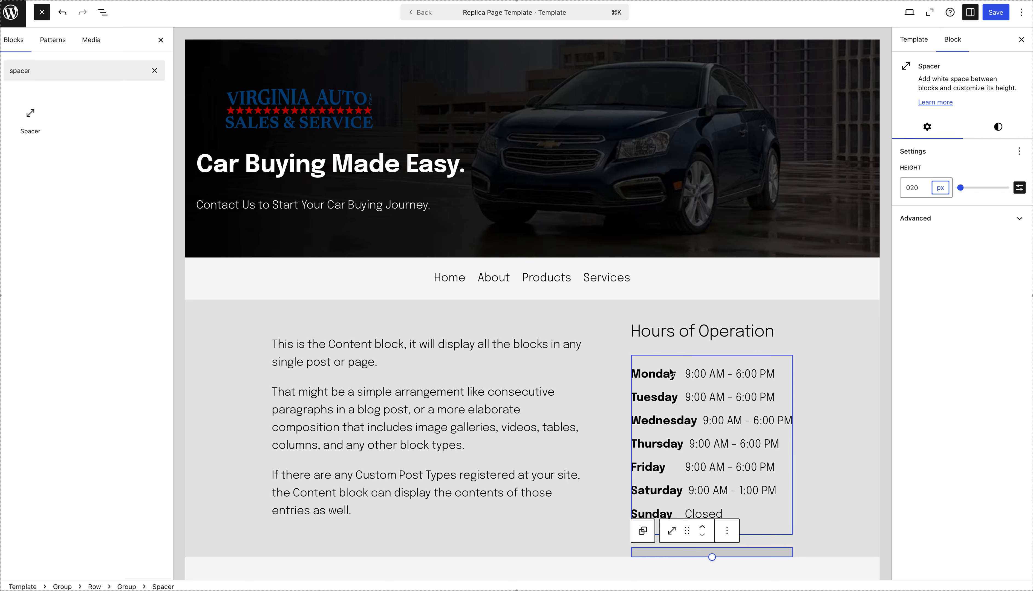
Search the patterns for "footer" and insert "Footer: Content with CTA, contact and menu" below the content and hours row.
{"action": "left_click", "coordinate": [62, 42]}
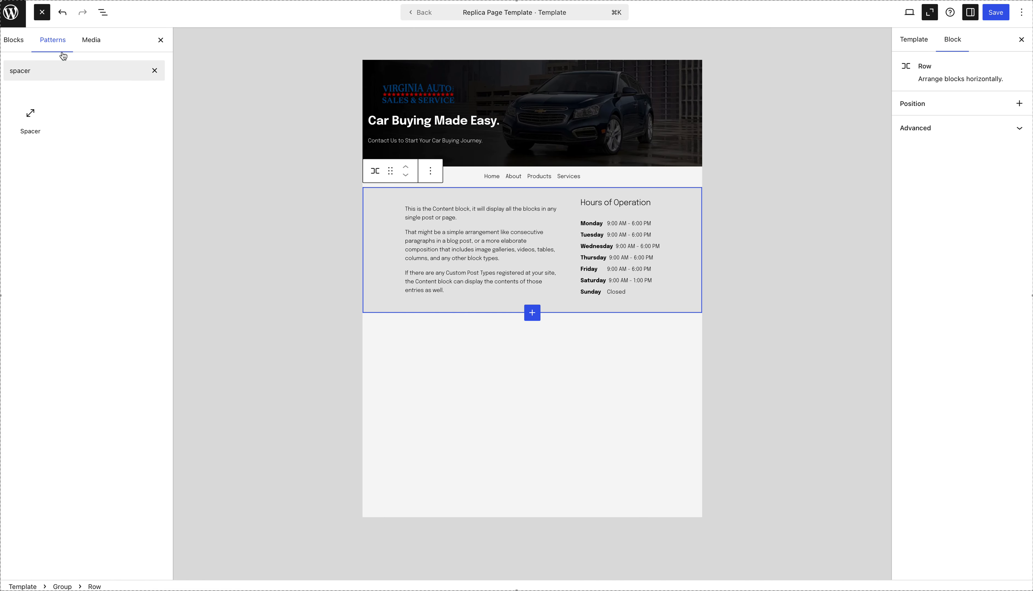
{"action": "left_click", "coordinate": [60, 66]}
{"action": "key", "text": "super+a"}
{"action": "key", "text": "BackSpace"}
{"action": "type", "text": "f"}
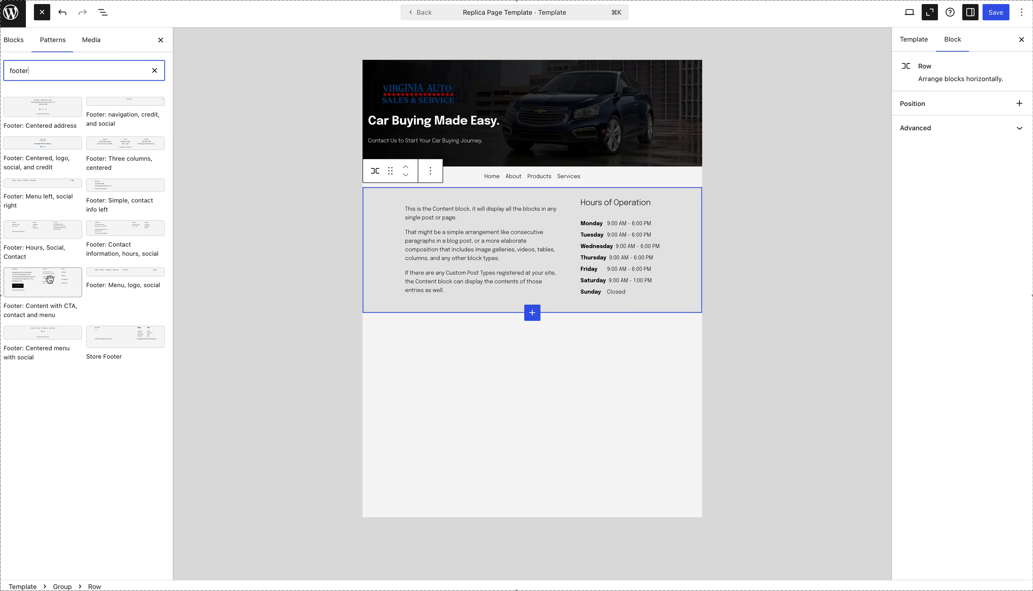
{"action": "left_click", "coordinate": [56, 287]}
{"action": "left_click_drag", "start_coordinate": [57, 289], "coordinate": [516, 337]}
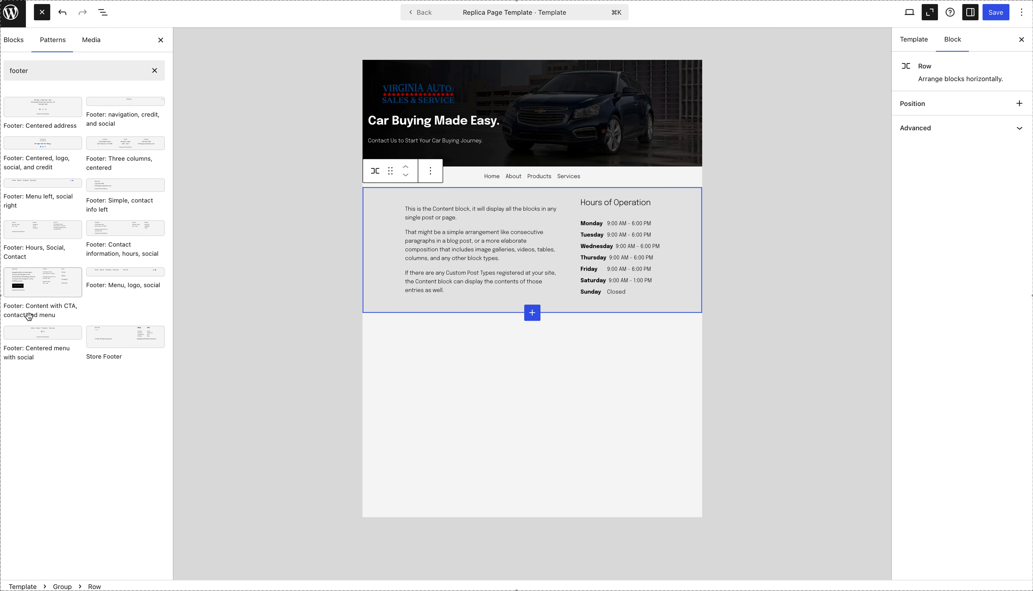
{"action": "left_click", "coordinate": [43, 291]}
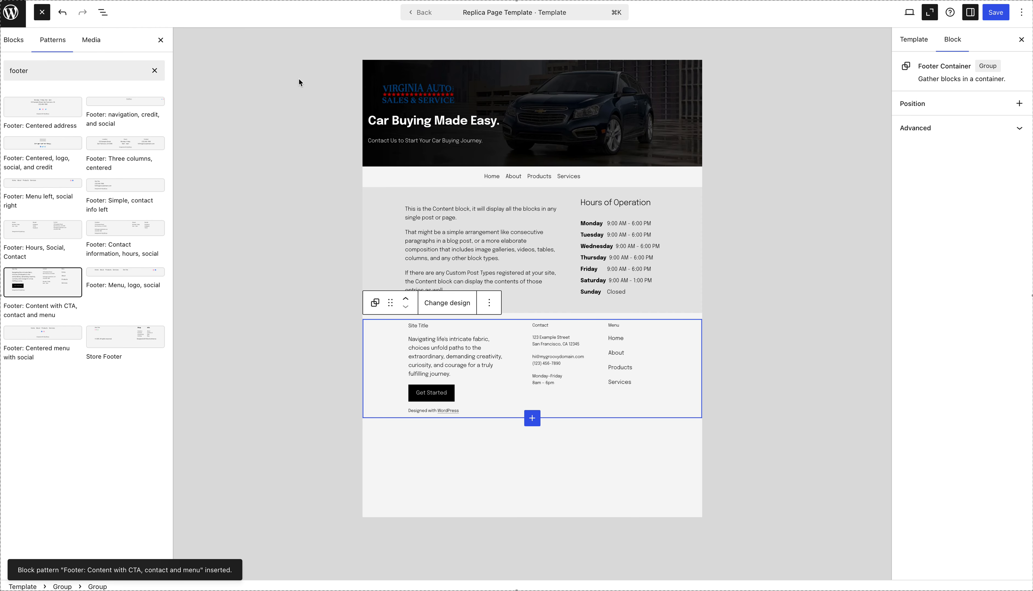
{"action": "left_click", "coordinate": [161, 40]}
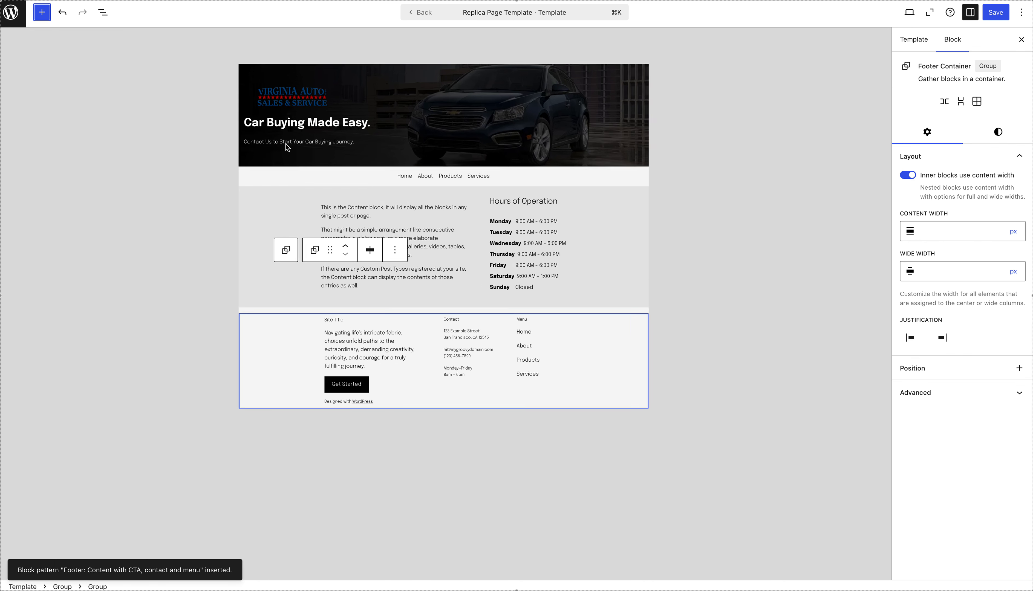
Replace the sample street address in the footer's Contact column with the dealership address copied from its existing contact page.
{"action": "scroll", "coordinate": [718, 357], "scroll_direction": "down", "scroll_amount": 5}
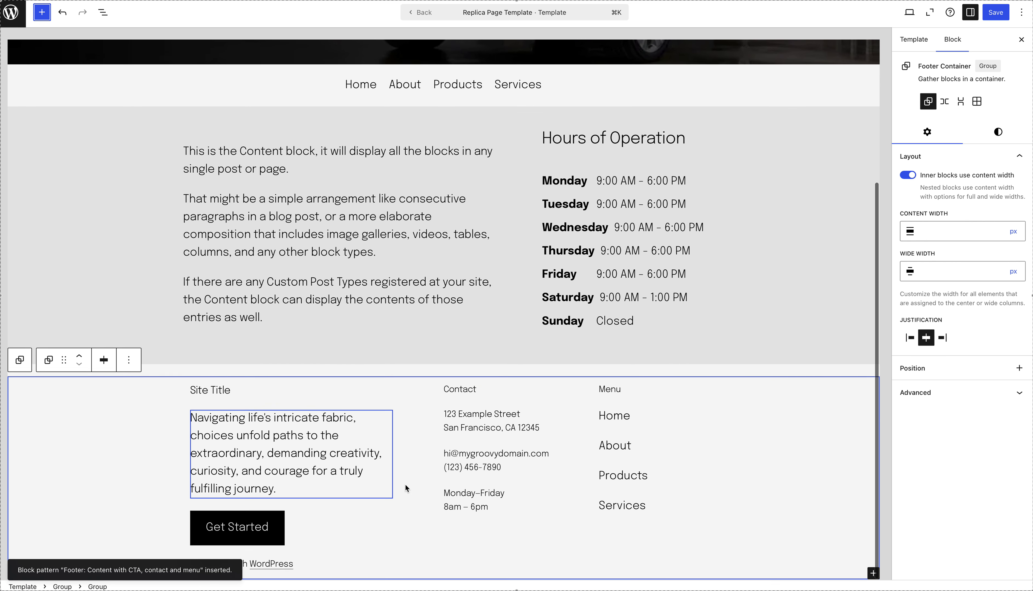
{"action": "triple_click", "coordinate": [483, 417]}
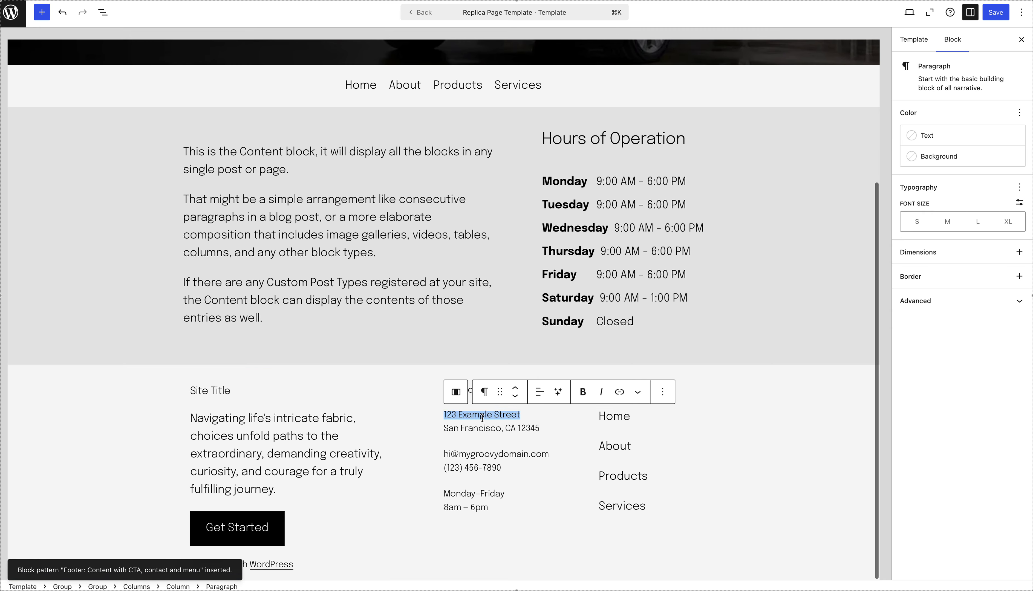
{"action": "key", "text": "super+a"}
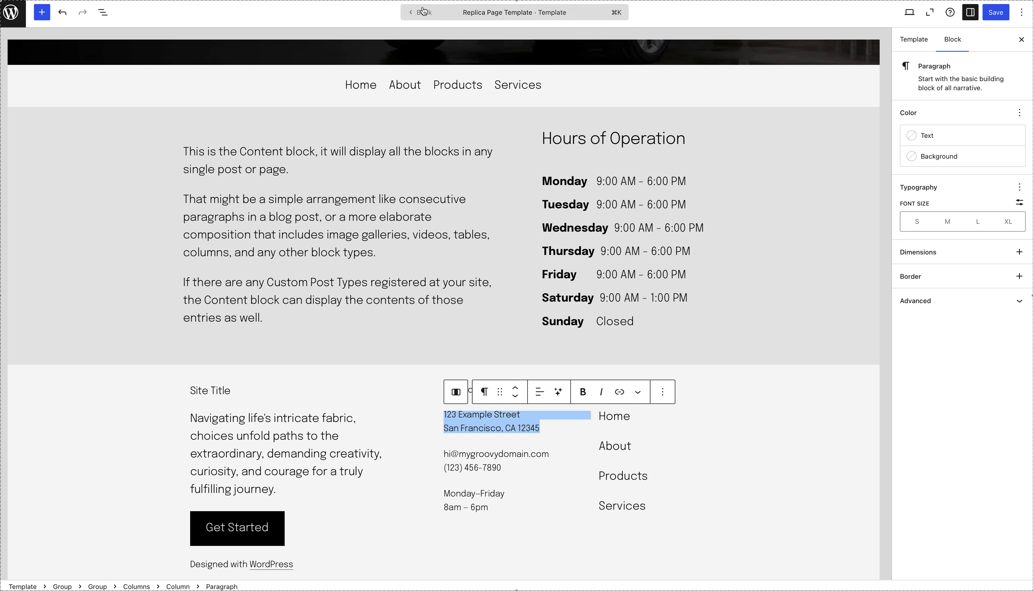
{"action": "key", "text": "ctrl+Tab"}
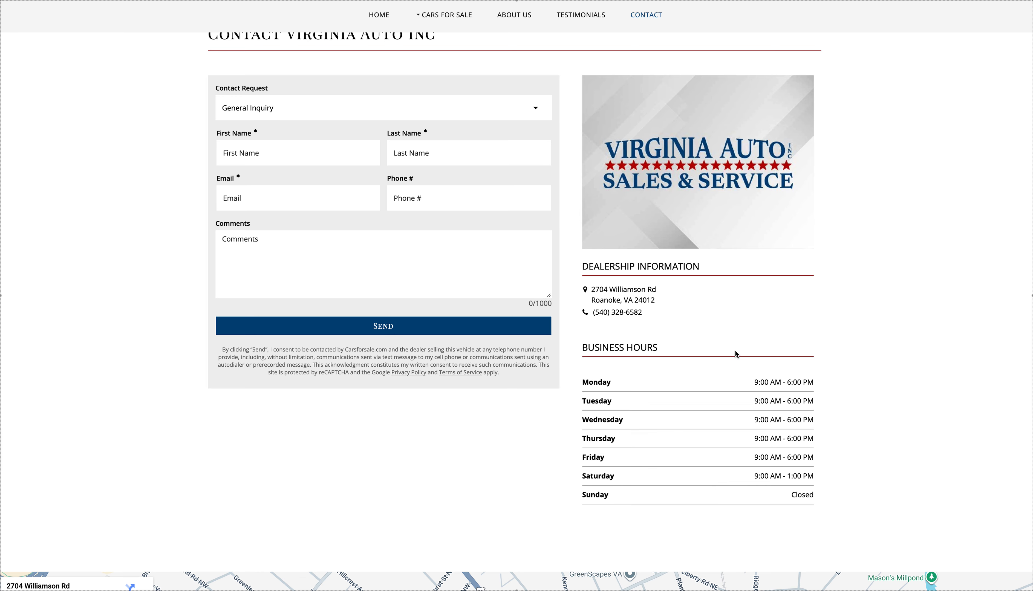
{"action": "left_click_drag", "start_coordinate": [657, 300], "coordinate": [586, 292]}
{"action": "key", "text": "super+c"}
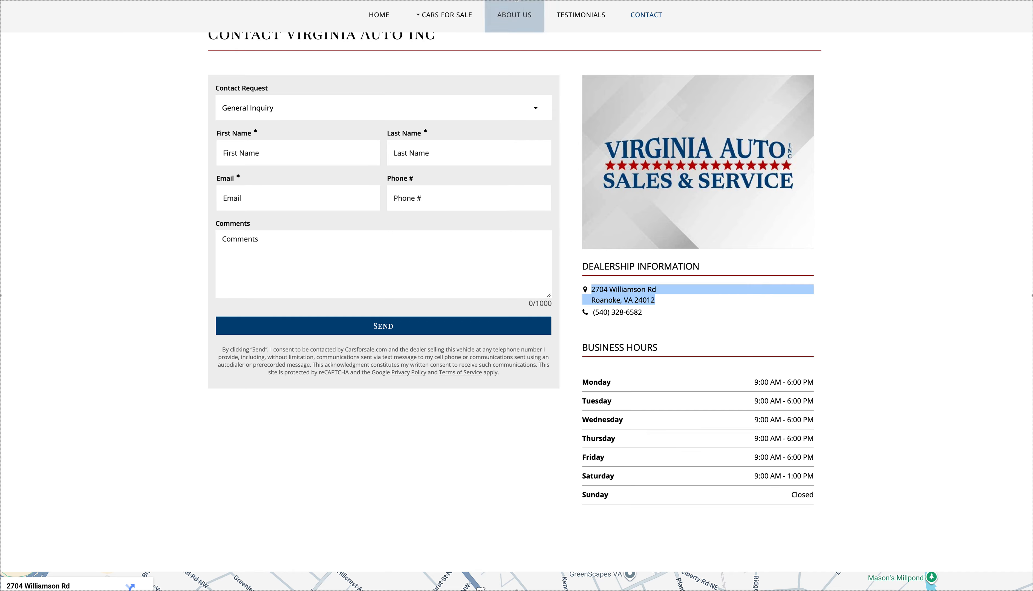
{"action": "key", "text": "ctrl+Tab"}
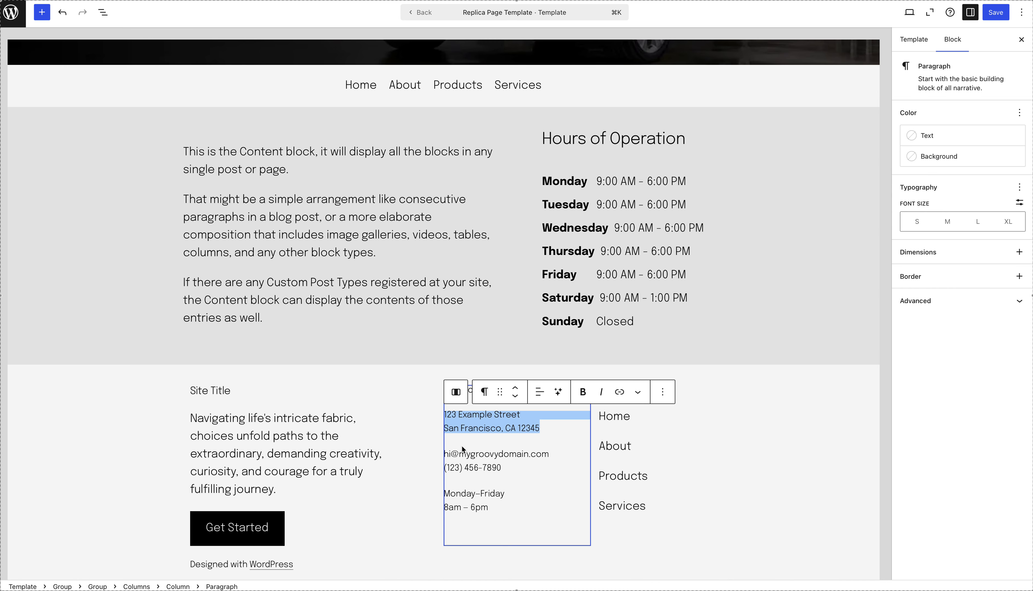
{"action": "key", "text": "super+v"}
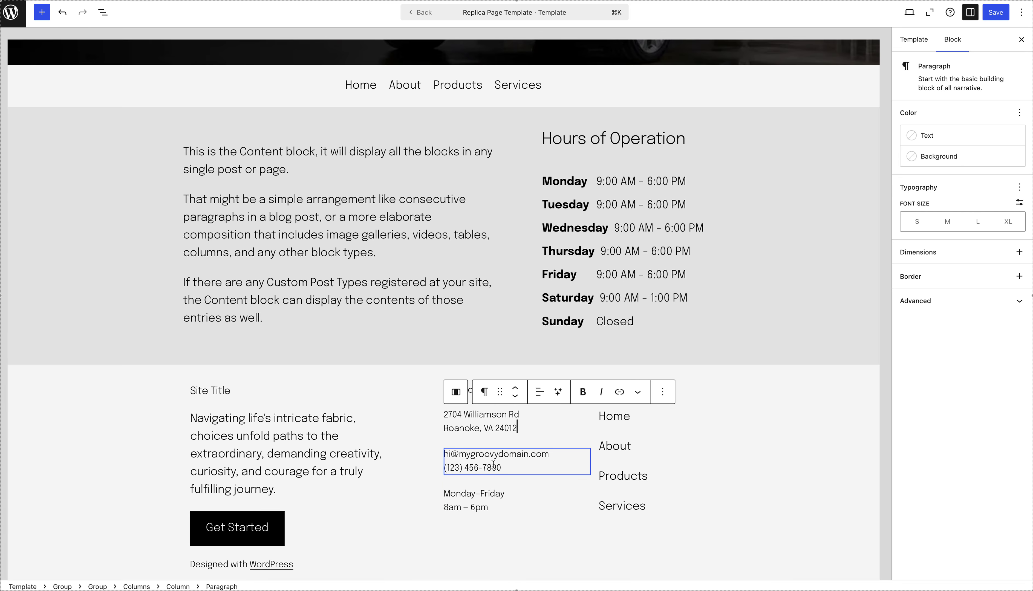
Replace the sample phone number in the footer's Contact column with the dealership's phone number copied from its contact page.
{"action": "left_click_drag", "start_coordinate": [526, 469], "coordinate": [442, 438]}
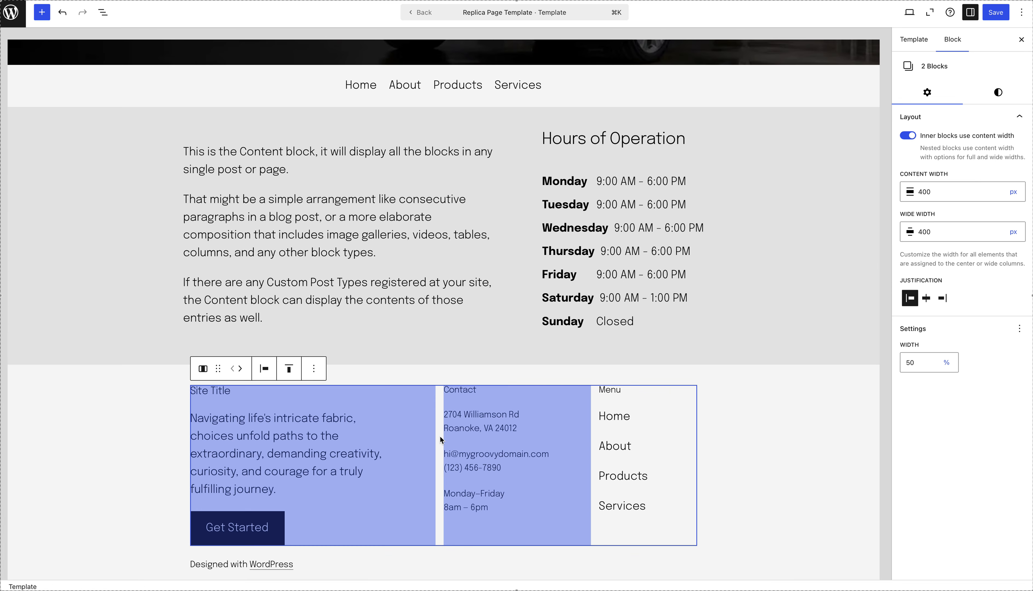
{"action": "left_click", "coordinate": [500, 454]}
{"action": "left_click_drag", "start_coordinate": [502, 468], "coordinate": [443, 454]}
{"action": "key", "text": "super+l"}
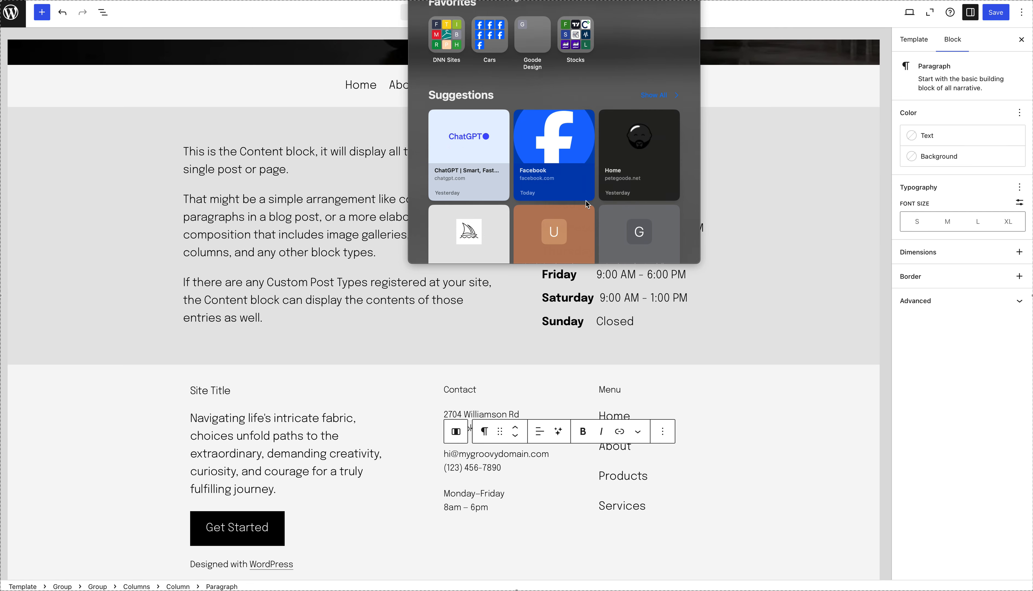
{"action": "key", "text": "ctrl+Tab"}
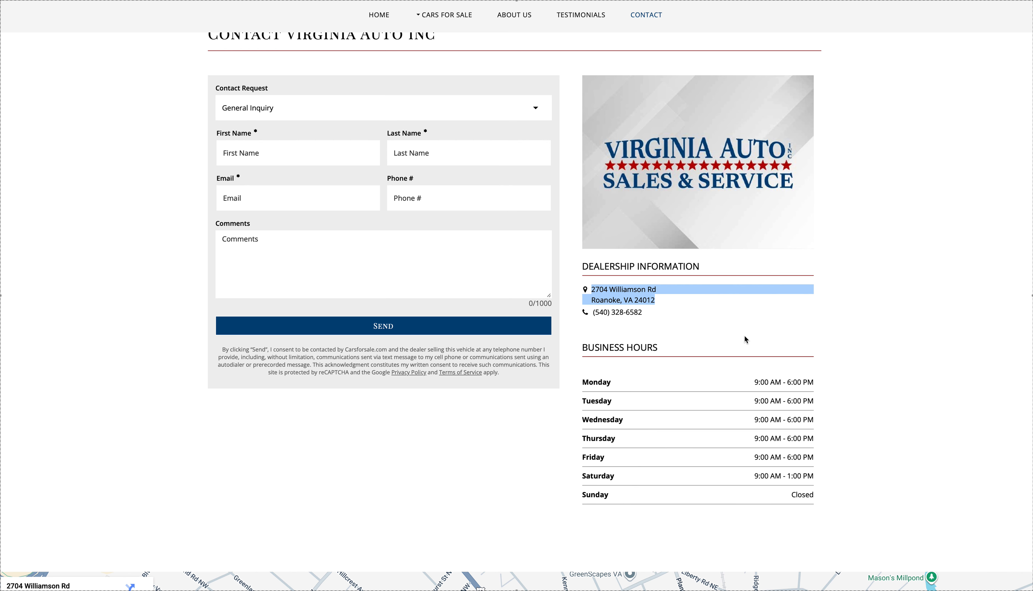
{"action": "left_click_drag", "start_coordinate": [675, 323], "coordinate": [591, 313]}
{"action": "key", "text": "super+c"}
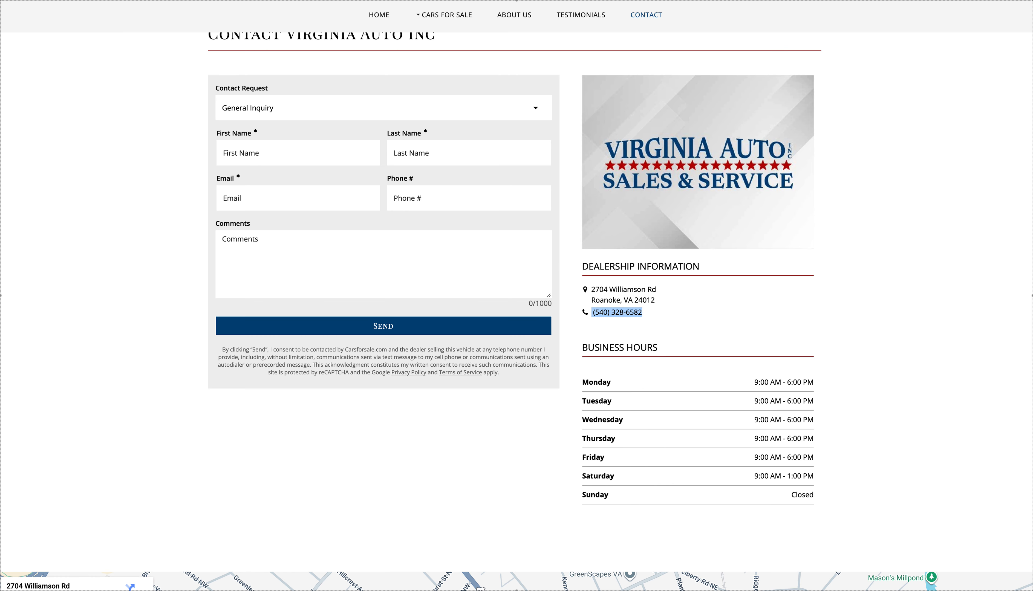
{"action": "key", "text": "ctrl+Tab"}
{"action": "double_click", "coordinate": [494, 469]}
{"action": "triple_click", "coordinate": [495, 469]}
{"action": "key", "text": "super+v"}
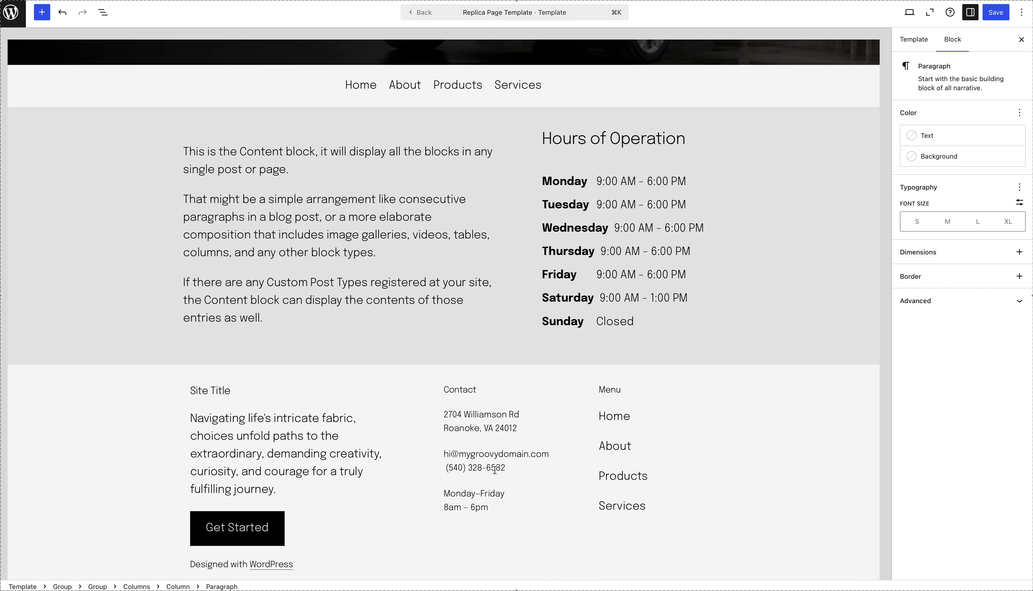
Check the dealership's contact page for an e-mail address, and delete the footer's sample e-mail line and the space before the phone number.
{"action": "triple_click", "coordinate": [515, 454]}
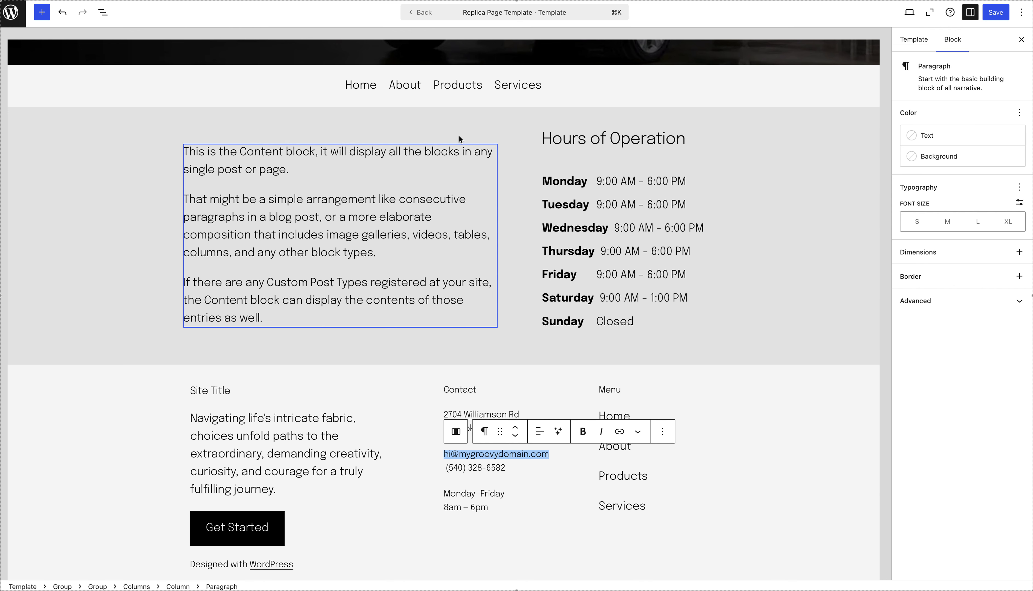
{"action": "key", "text": "ctrl+Tab"}
{"action": "scroll", "coordinate": [523, 288], "scroll_direction": "down", "scroll_amount": 6}
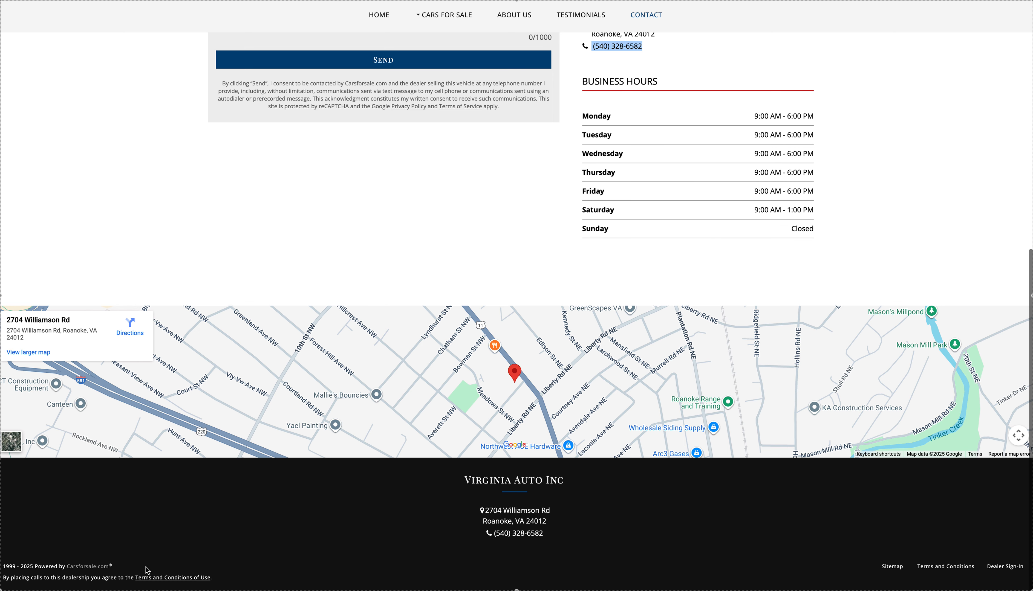
{"action": "scroll", "coordinate": [628, 428], "scroll_direction": "up", "scroll_amount": 5}
{"action": "scroll", "coordinate": [628, 425], "scroll_direction": "up", "scroll_amount": 4}
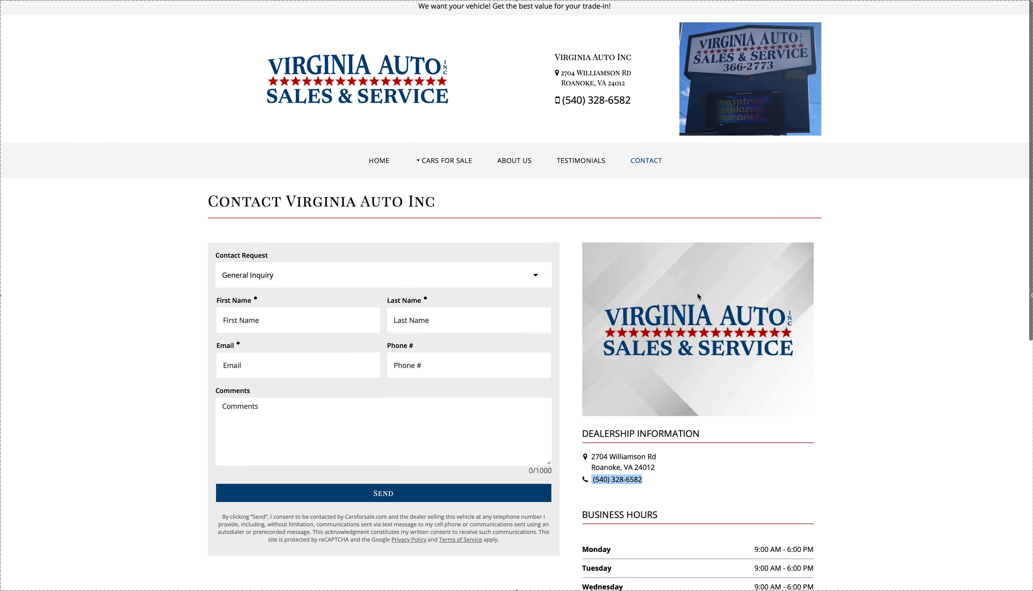
{"action": "left_click", "coordinate": [632, 1]}
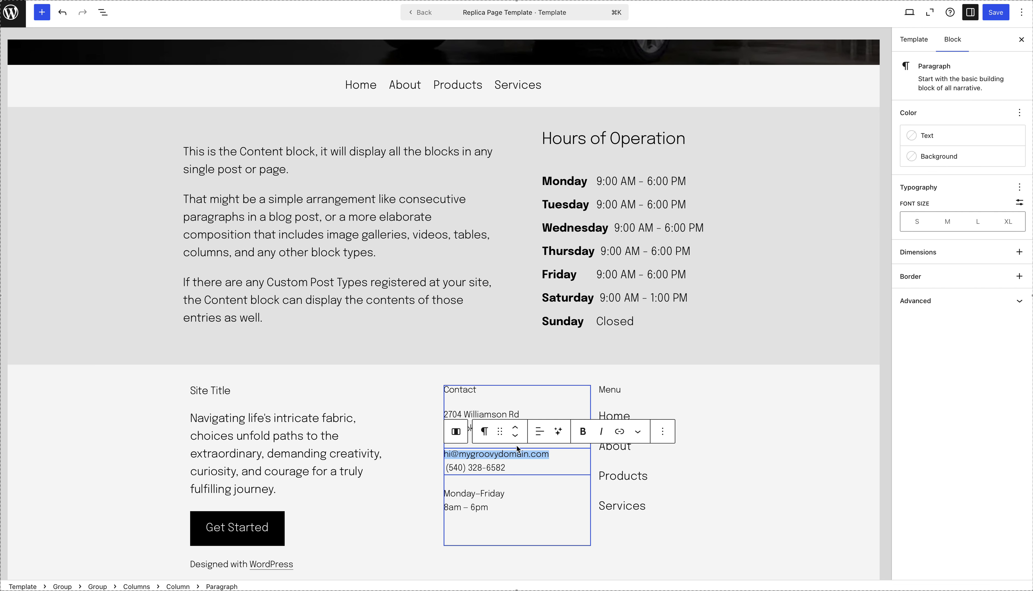
{"action": "key", "text": "BackSpace"}
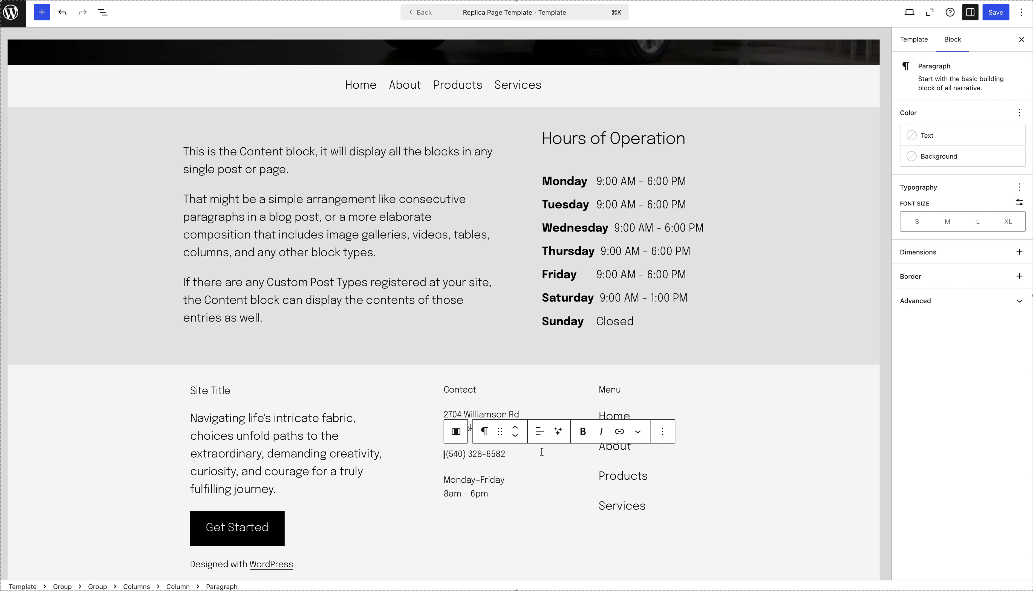
{"action": "key", "text": "BackSpace"}
Change the Monday–Friday opening time in the footer's Contact column to 9am.
{"action": "left_click", "coordinate": [496, 487]}
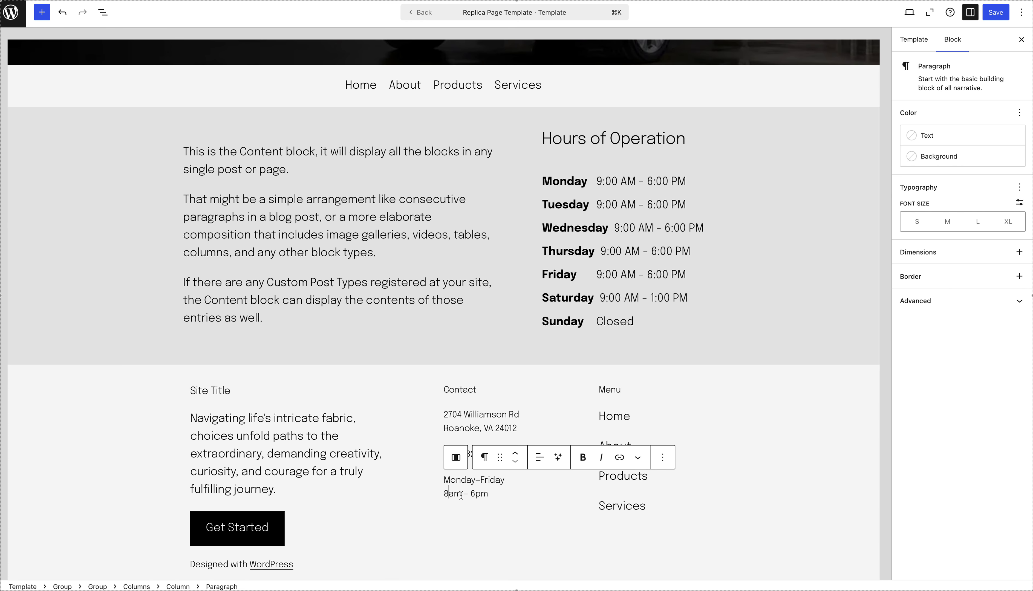
{"action": "key", "text": "BackSpace"}
{"action": "type", "text": "1"}
{"action": "key", "text": "BackSpace"}
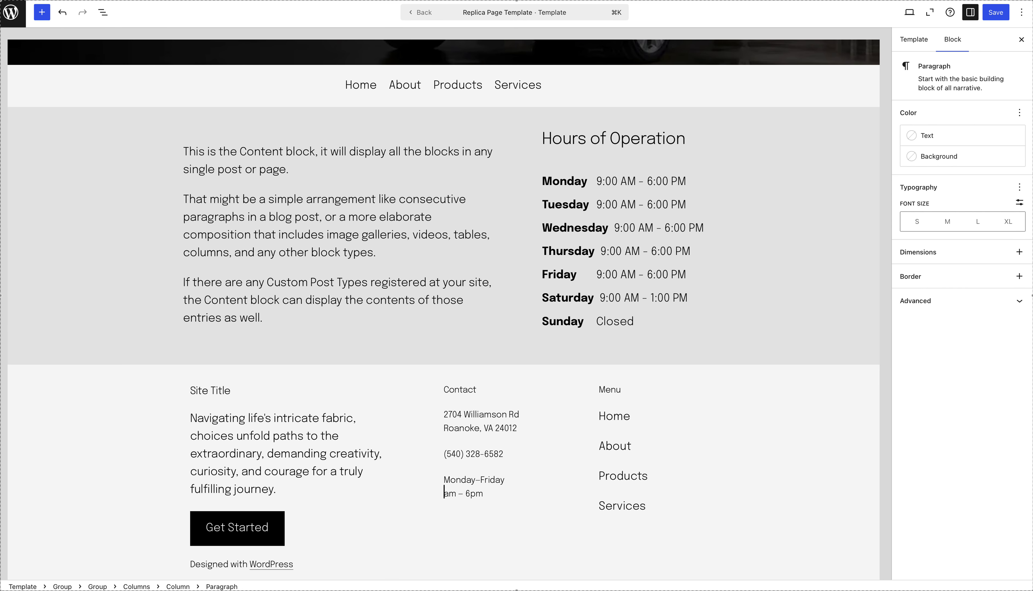
{"action": "type", "text": "9"}
Add lines below the footer's weekday hours reading "Saturday", "9am – 1pm", "Sunday" and "Closed".
{"action": "key", "text": "super+a"}
{"action": "key", "text": "Right"}
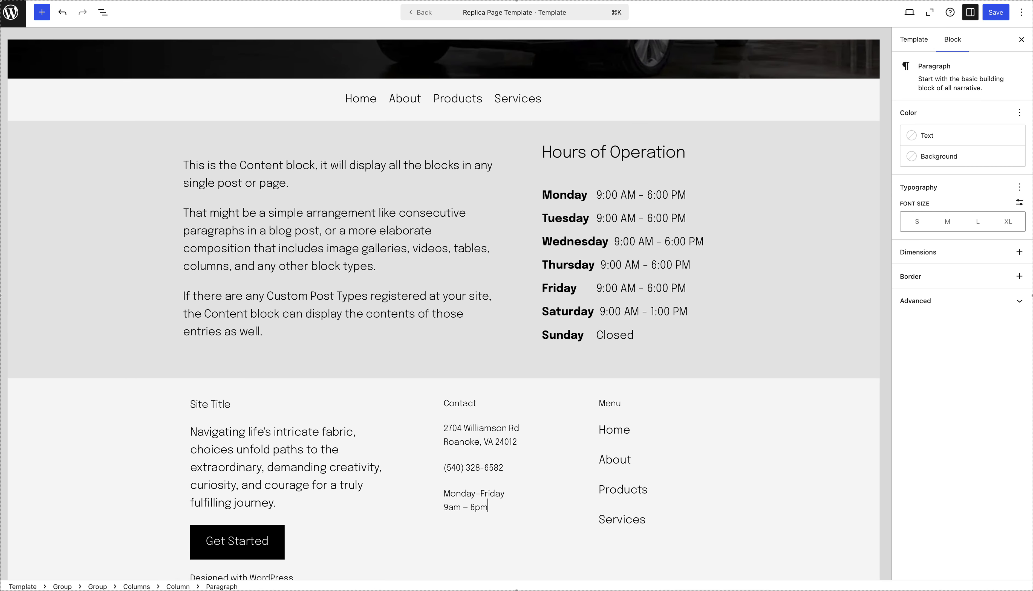
{"action": "key", "text": "shift+Return"}
{"action": "type", "text": "Saturday"}
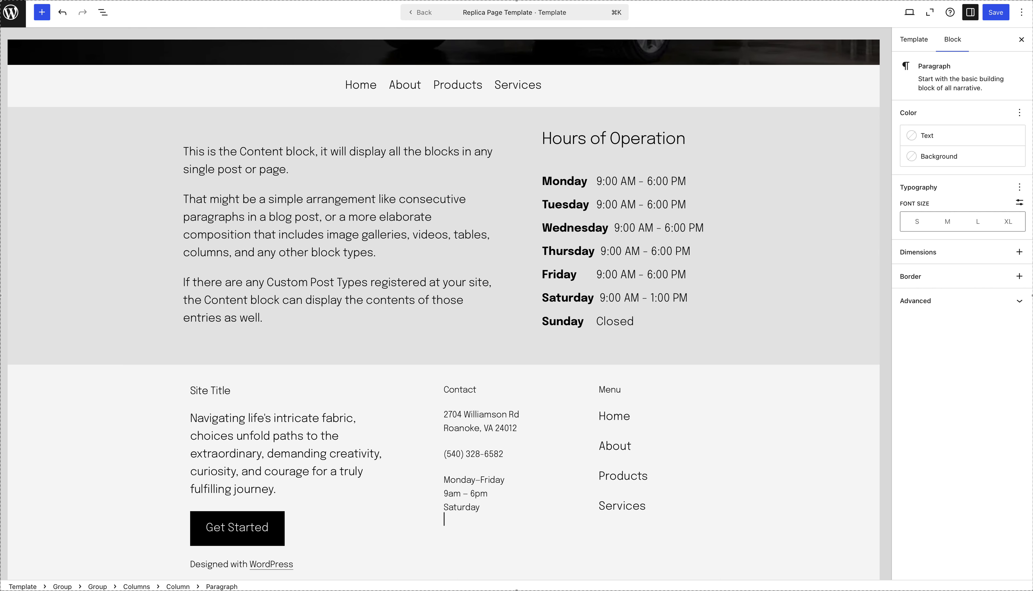
{"action": "type", "text": "9am – 1pm"}
{"action": "key", "text": "shift+Return"}
{"action": "type", "text": "Sunday"}
{"action": "key", "text": "shift+Return"}
{"action": "type", "text": "Cl"}
{"action": "key", "text": "BackSpace"}
{"action": "key", "text": "BackSpace"}
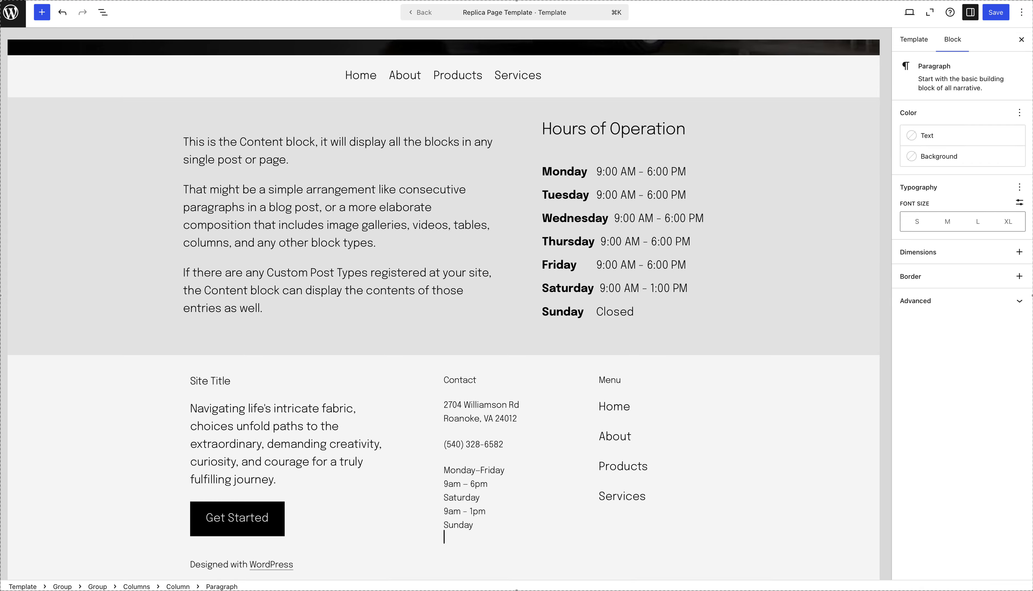
{"action": "type", "text": "Closed"}
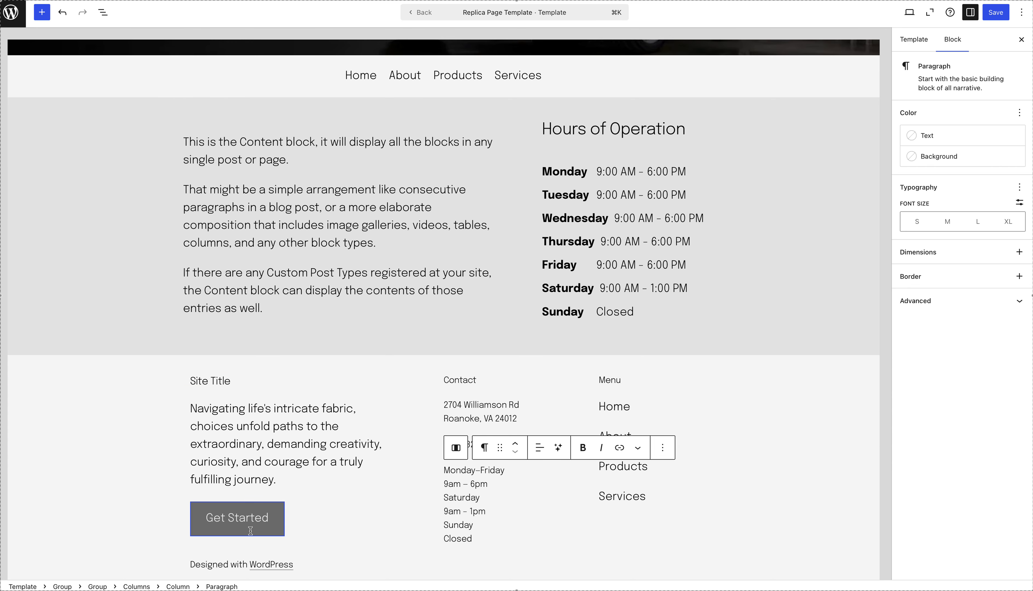
Look through the categories in the block pattern library, and close the library again.
{"action": "left_click", "coordinate": [71, 373]}
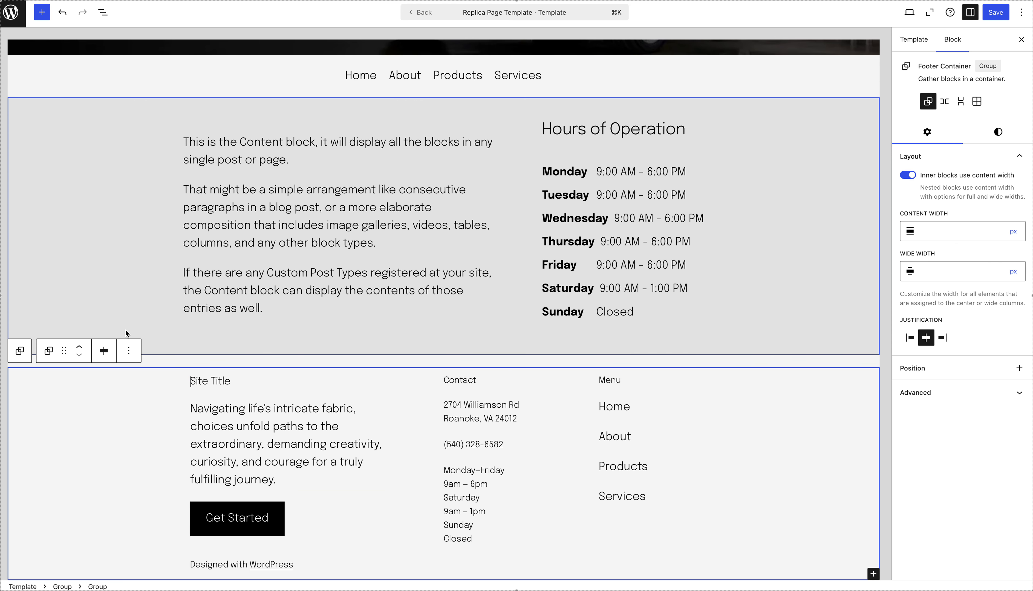
{"action": "left_click", "coordinate": [41, 13]}
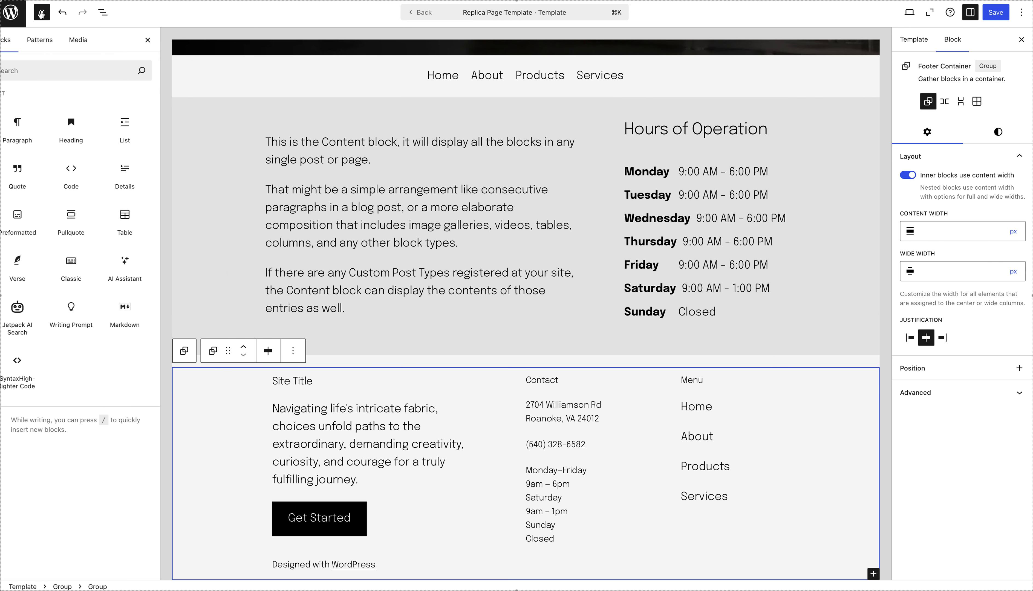
{"action": "left_click", "coordinate": [55, 42]}
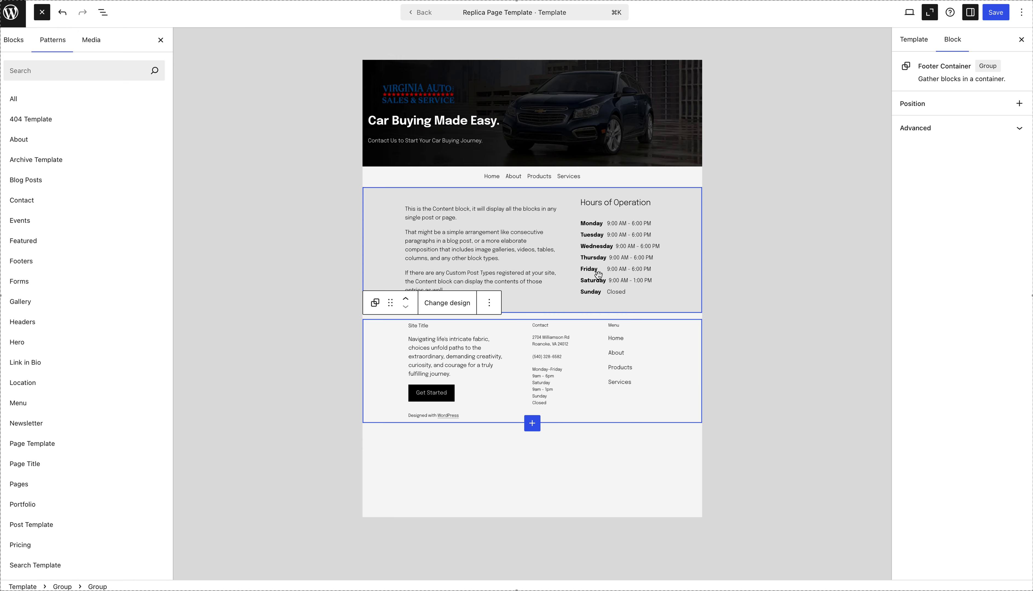
{"action": "left_click", "coordinate": [615, 261]}
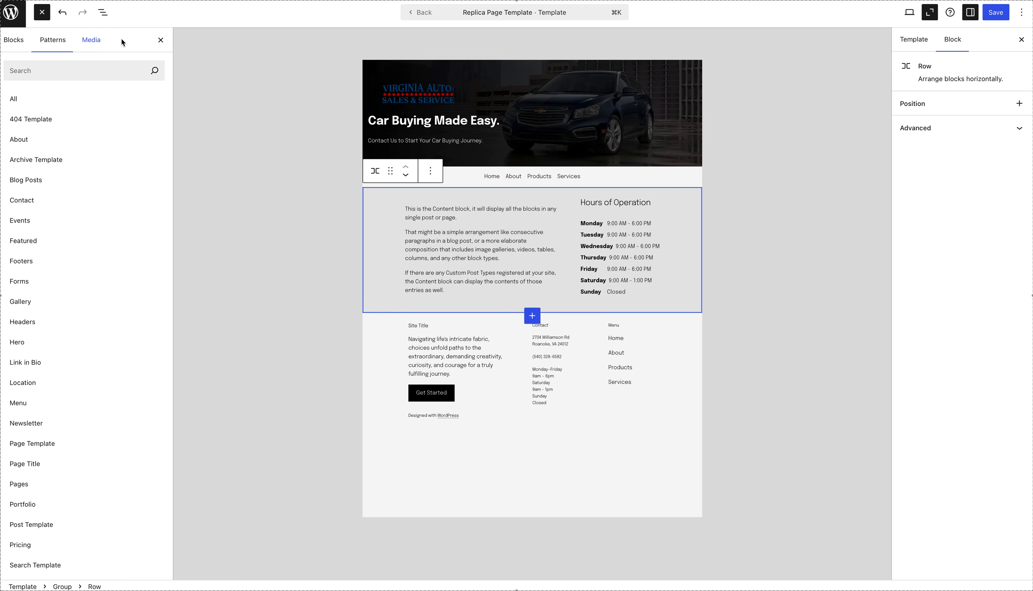
{"action": "left_click", "coordinate": [161, 42]}
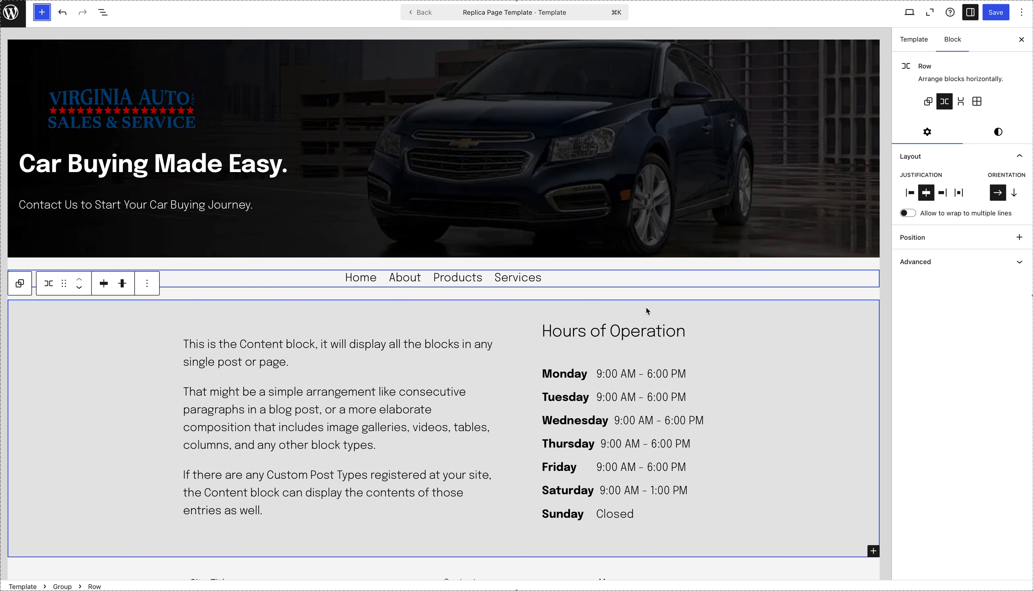
Start a new pattern from the group holding the Hours of Operation heading and hours, naming it "Hours w/ Headilne".
{"action": "left_click", "coordinate": [624, 335]}
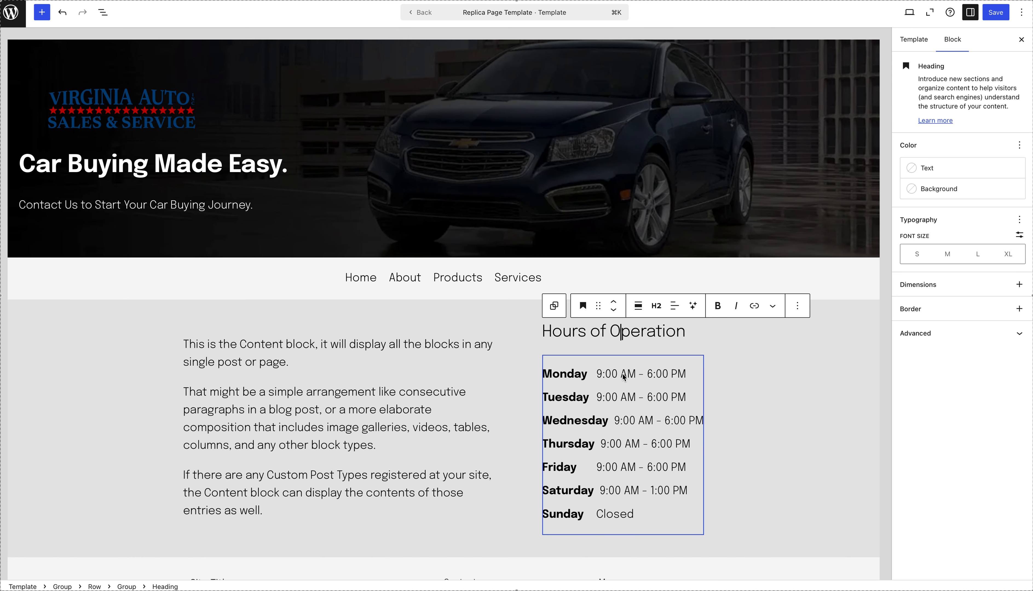
{"action": "left_click", "coordinate": [556, 307]}
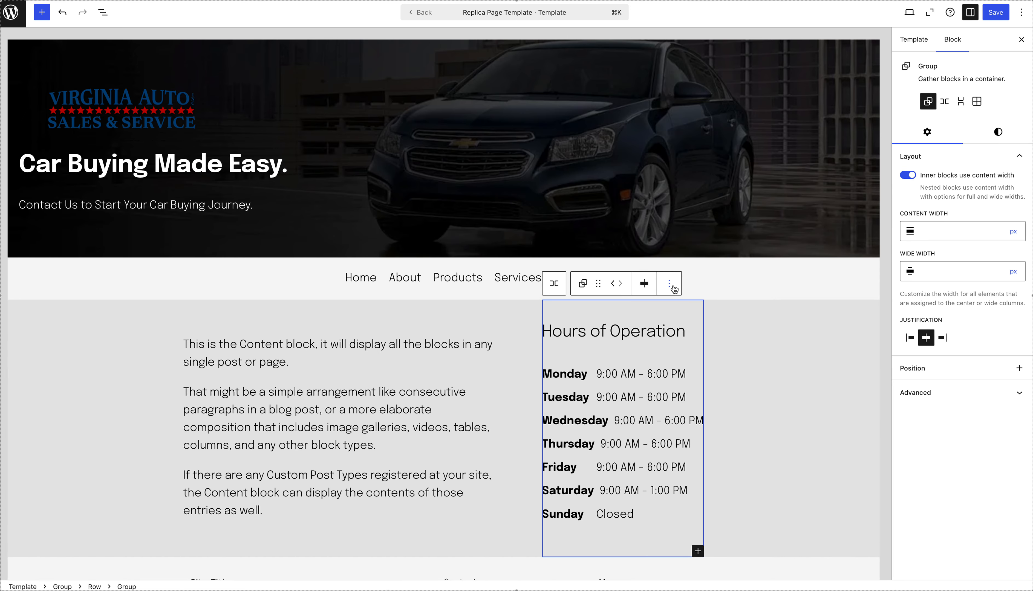
{"action": "left_click", "coordinate": [670, 287]}
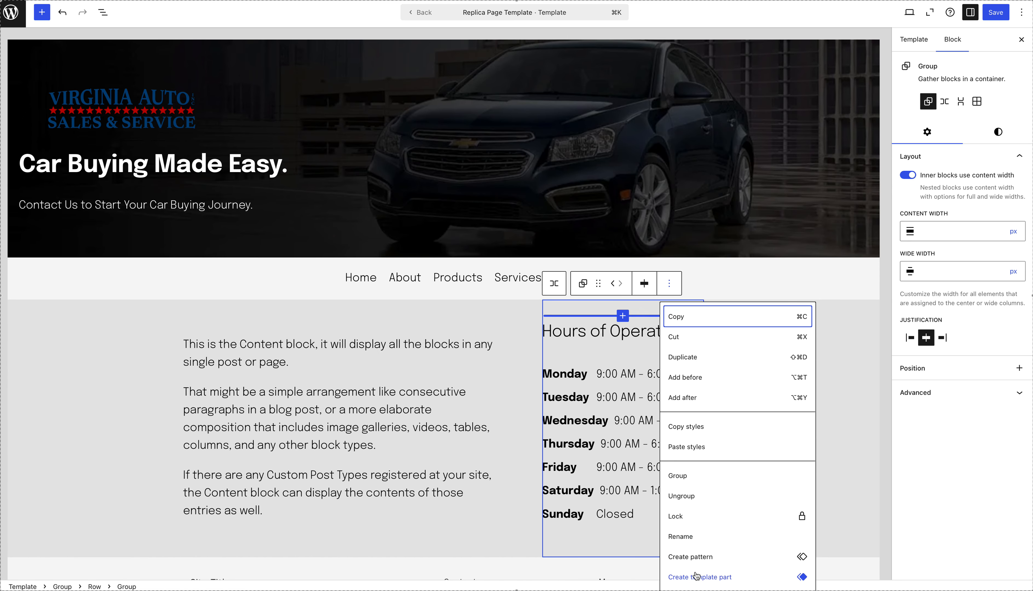
{"action": "left_click", "coordinate": [702, 558]}
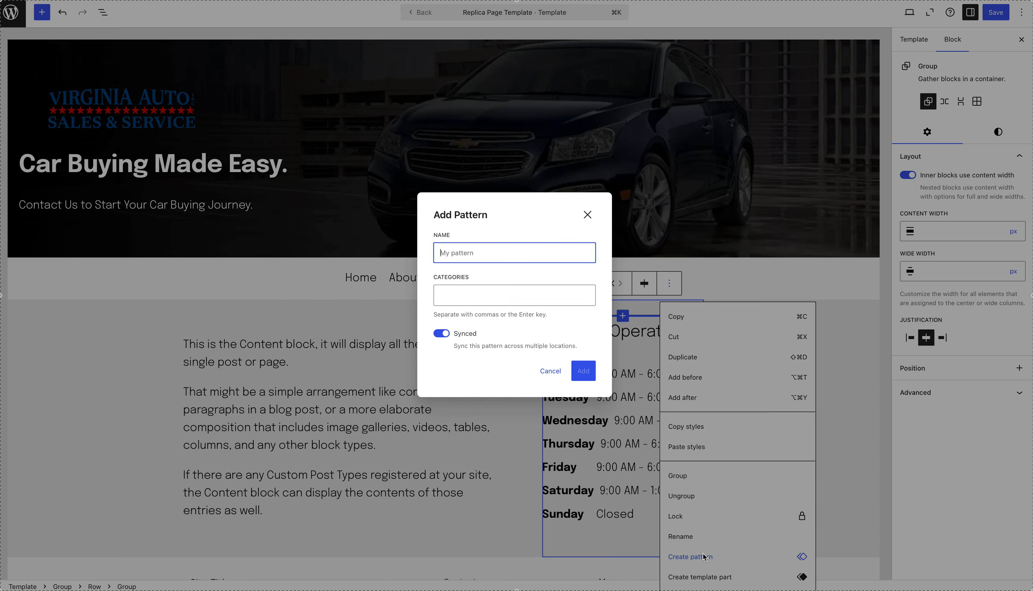
{"action": "type", "text": "Hours w/ Headilne"}
{"action": "key", "text": "Tab"}
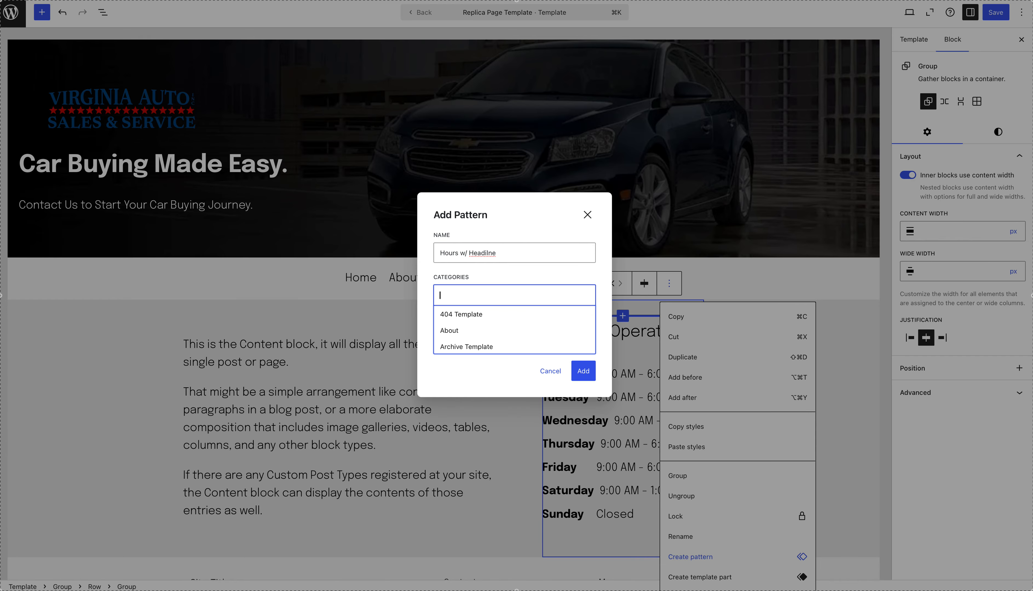
Try "hours" and "operations" as the new pattern's category, and clear the entry.
{"action": "type", "text": "hours"}
{"action": "key", "text": "super+a"}
{"action": "type", "text": "operations"}
{"action": "key", "text": "super+a"}
{"action": "key", "text": "BackSpace"}
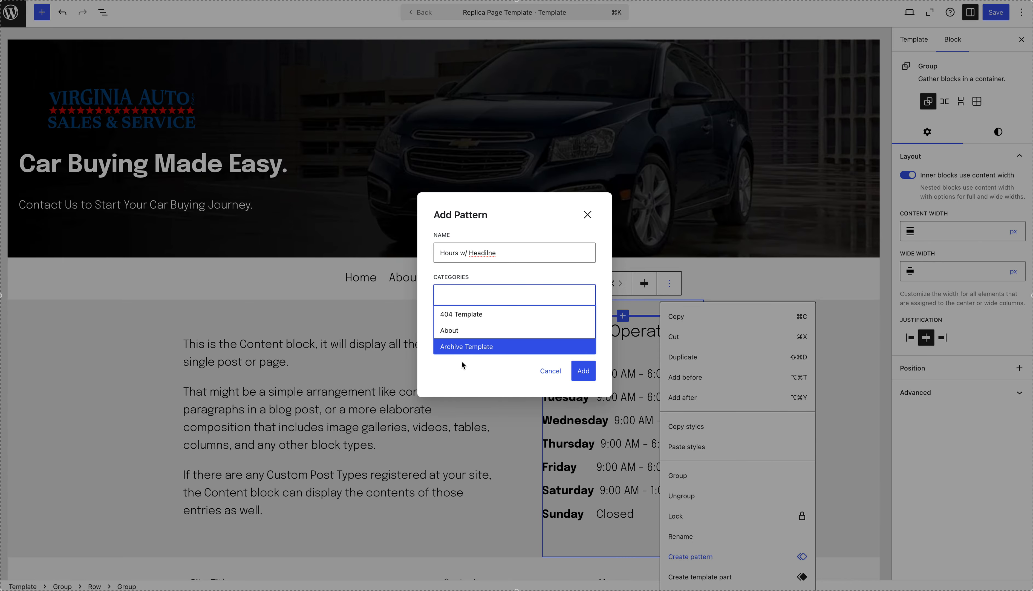
Assign the About category to the new pattern and add it as a synced pattern.
{"action": "left_click", "coordinate": [456, 376]}
{"action": "left_click", "coordinate": [462, 302]}
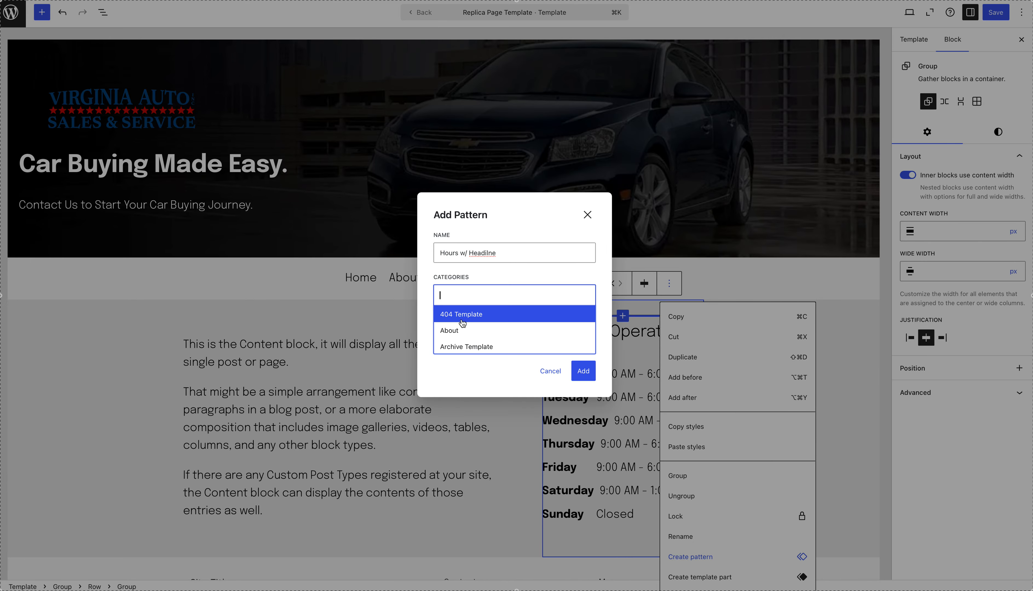
{"action": "left_click", "coordinate": [461, 330]}
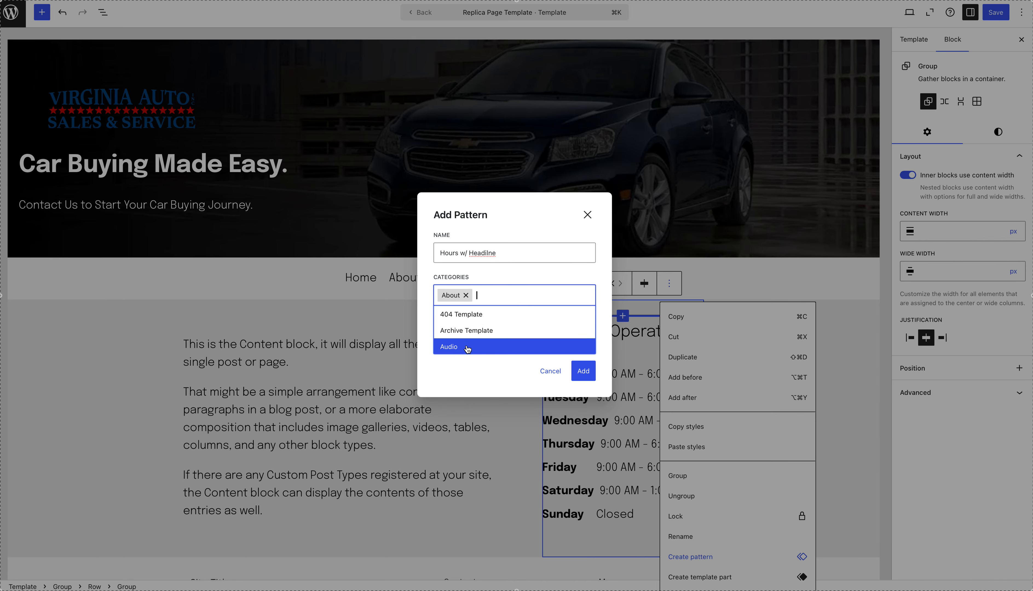
{"action": "left_click", "coordinate": [493, 374]}
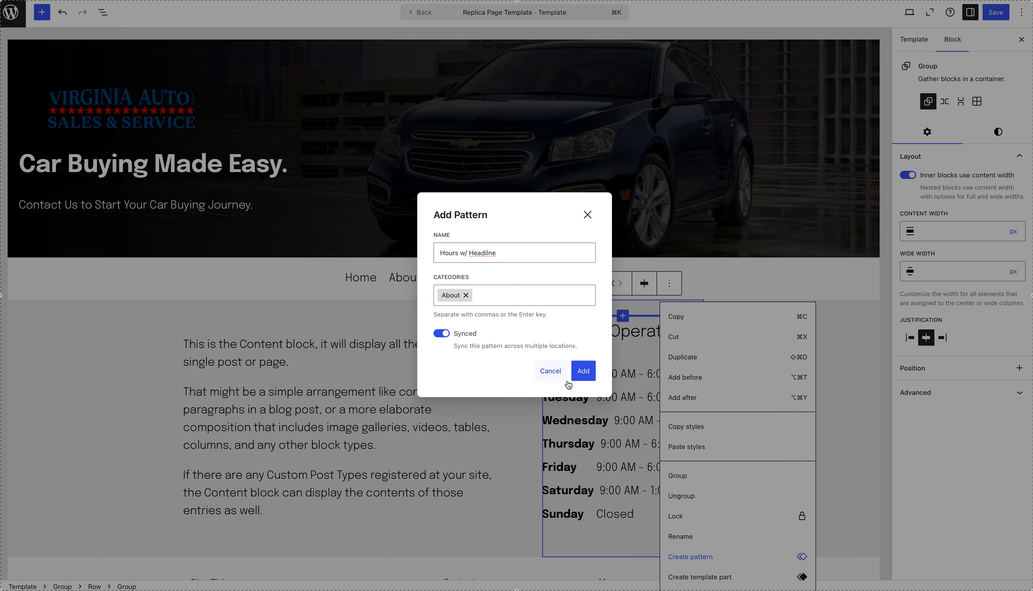
{"action": "left_click", "coordinate": [585, 374]}
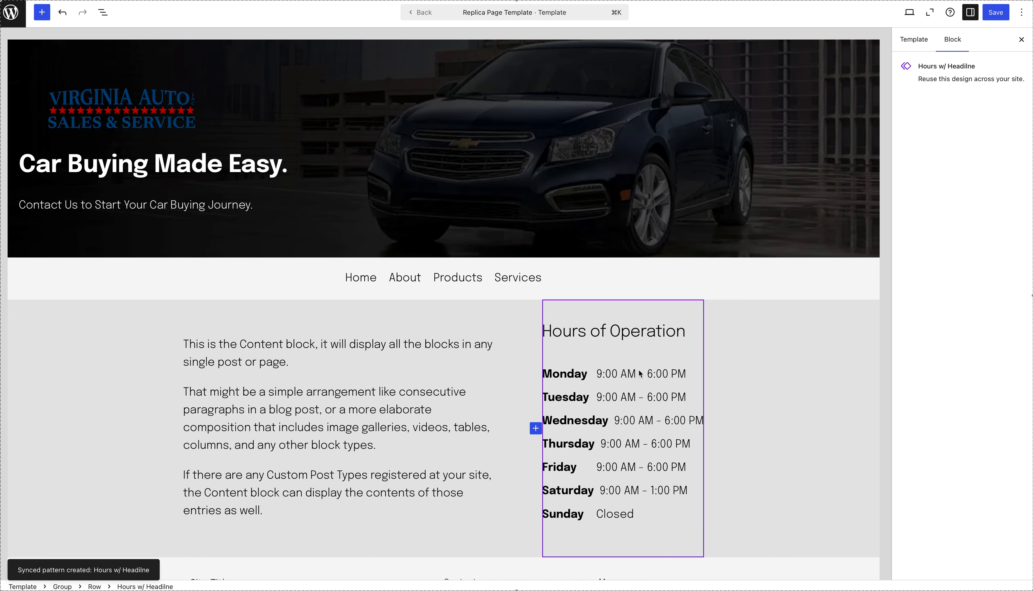
Open the block library to find the newly created hours pattern.
{"action": "left_click", "coordinate": [44, 15]}
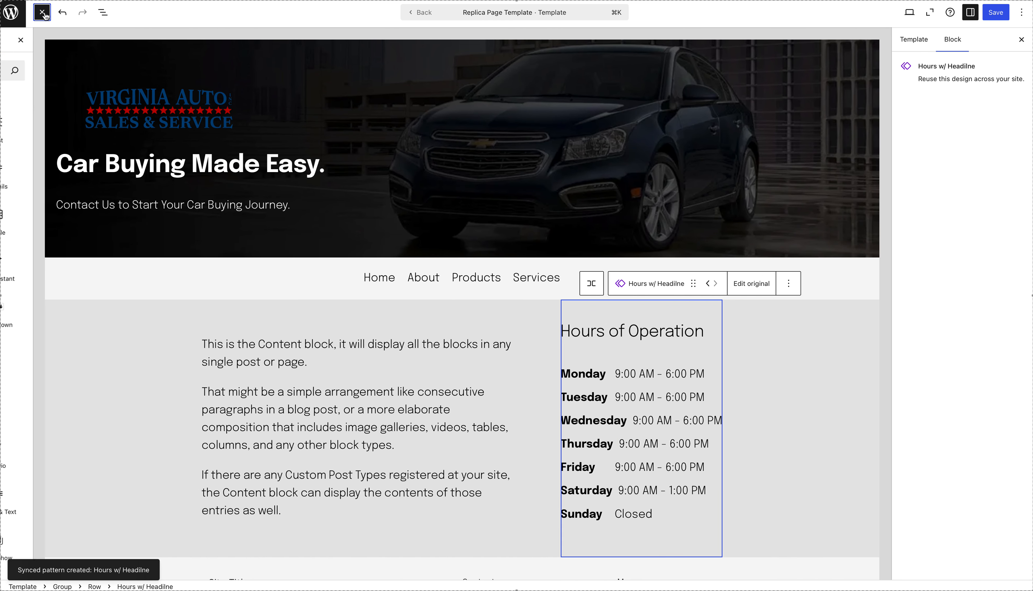